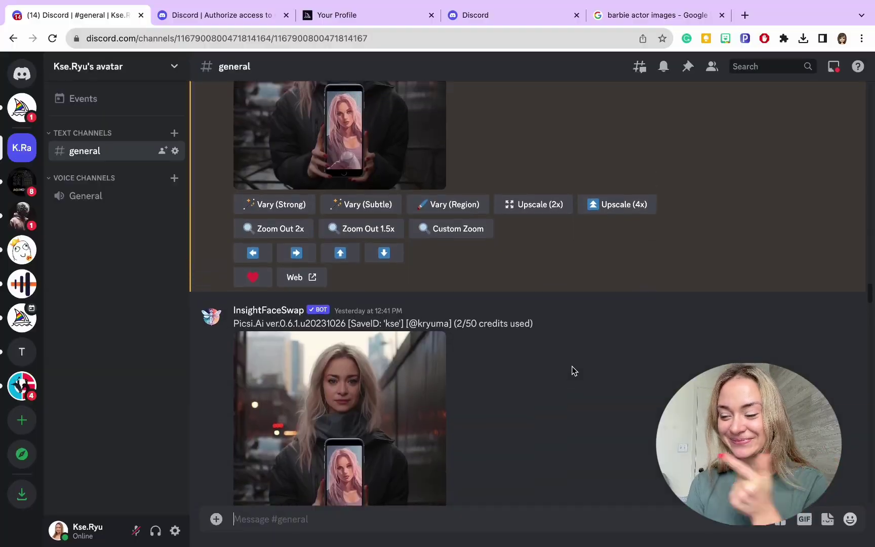
- Review the Midjourney portraits of the woman holding an iPhone and their InsightFaceSwap versions in the general channel
scroll(571, 367, up, 5)
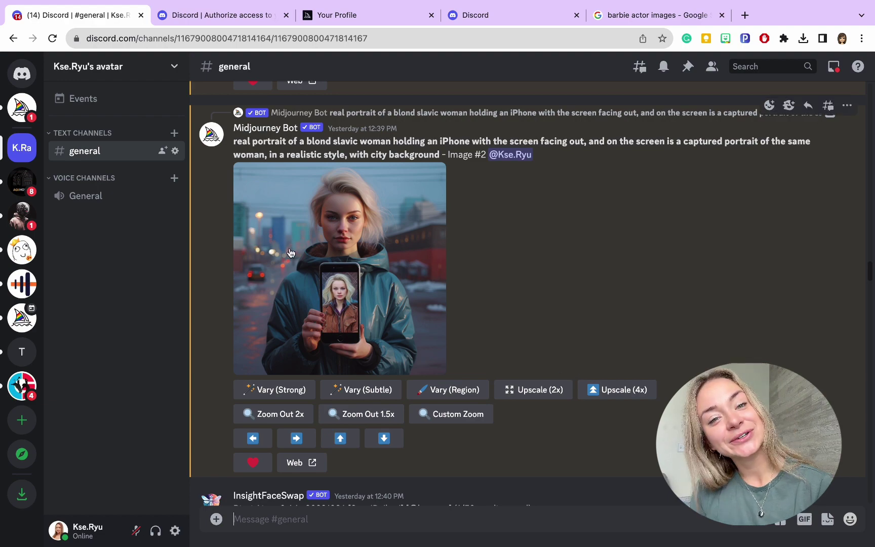
scroll(340, 150, up, 10)
scroll(354, 231, up, 7)
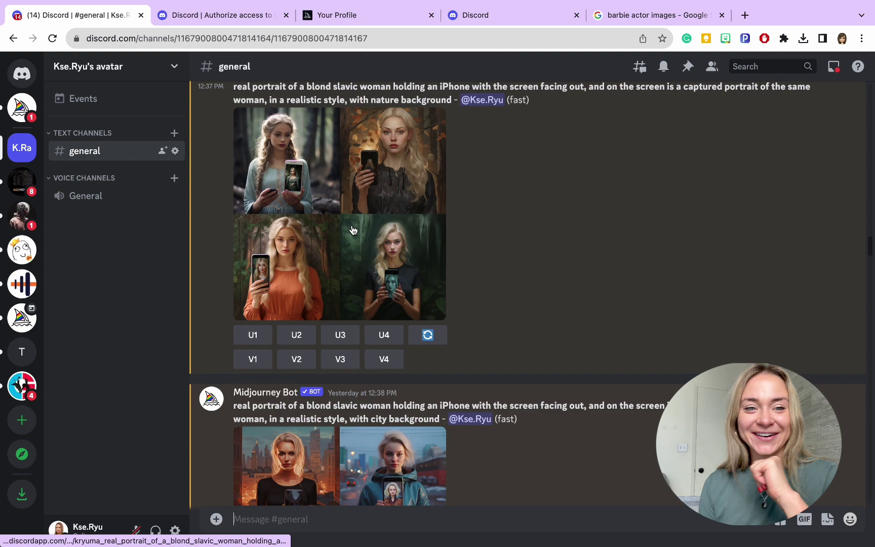
scroll(353, 231, down, 1)
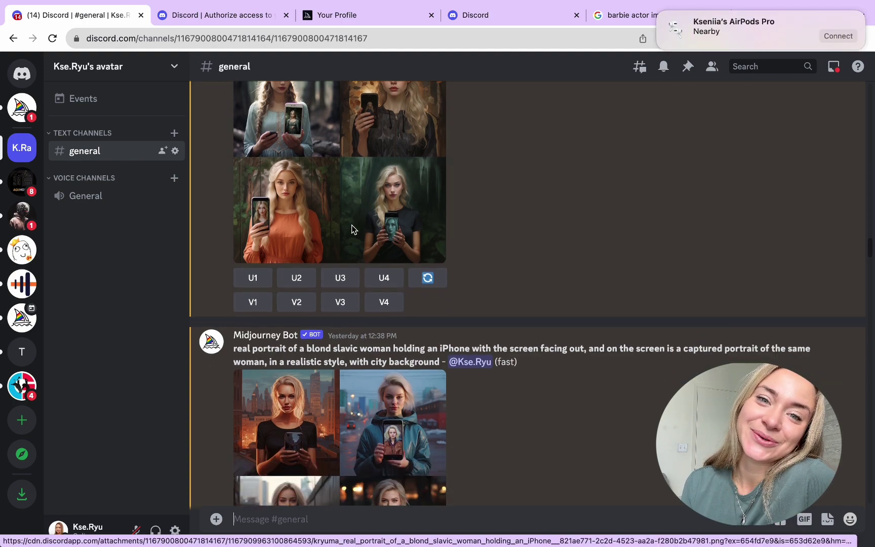
scroll(353, 229, down, 3)
scroll(353, 229, down, 8)
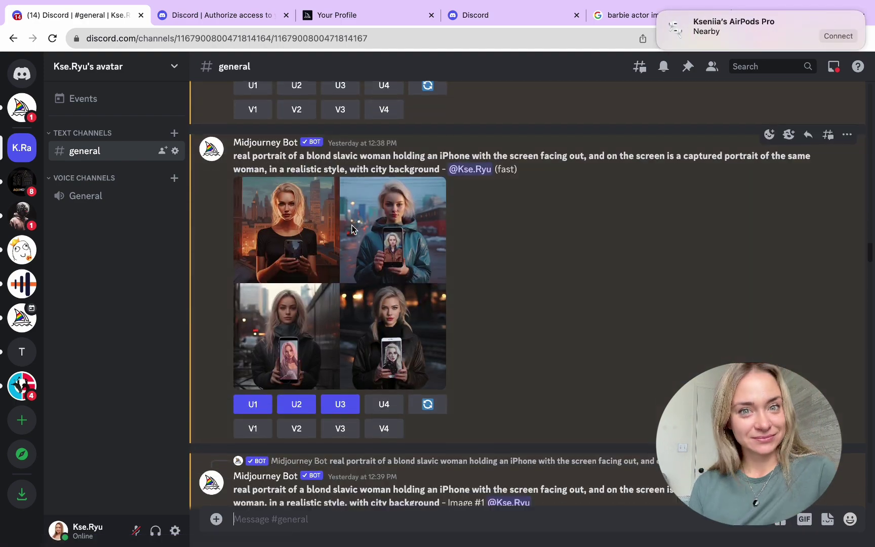
scroll(353, 230, down, 1)
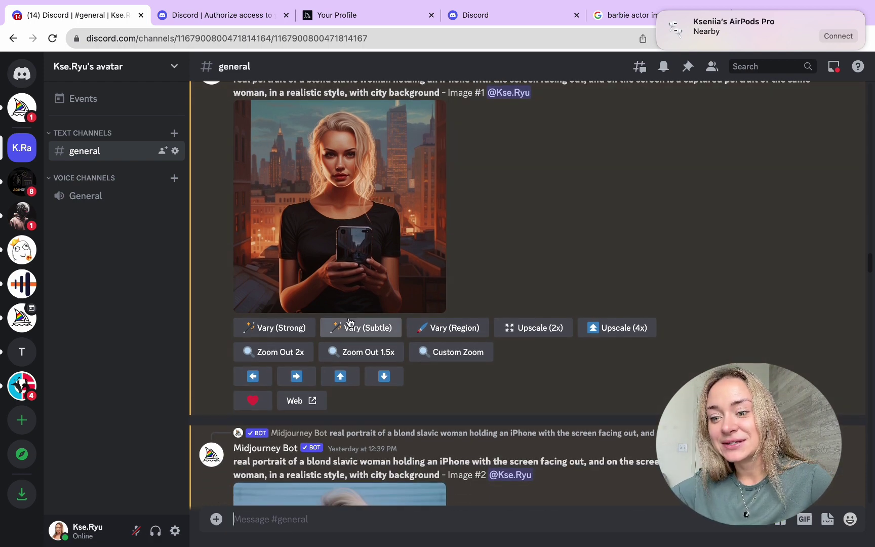
scroll(349, 323, down, 1)
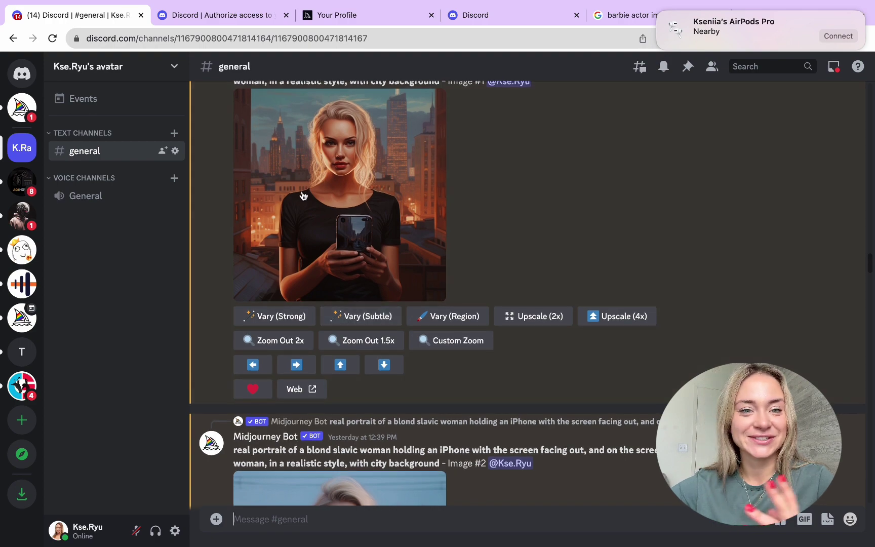
scroll(260, 433, down, 5)
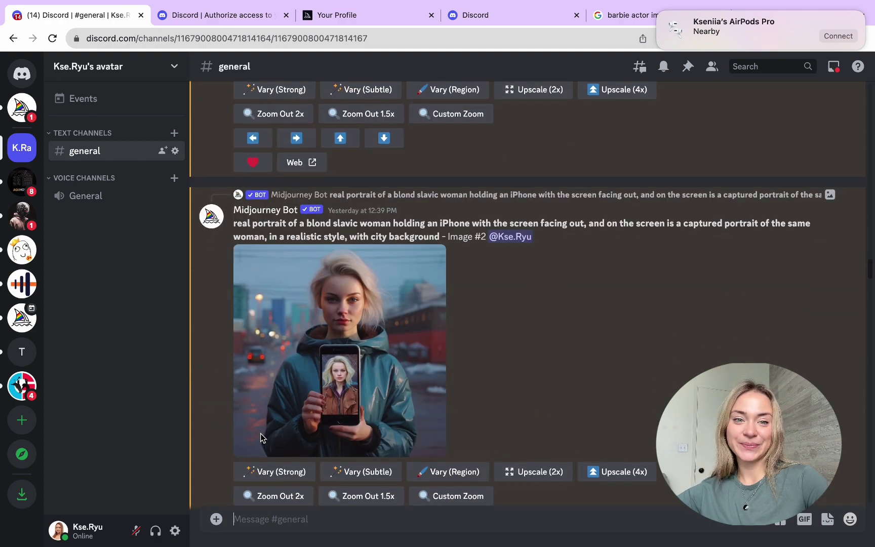
scroll(308, 435, down, 8)
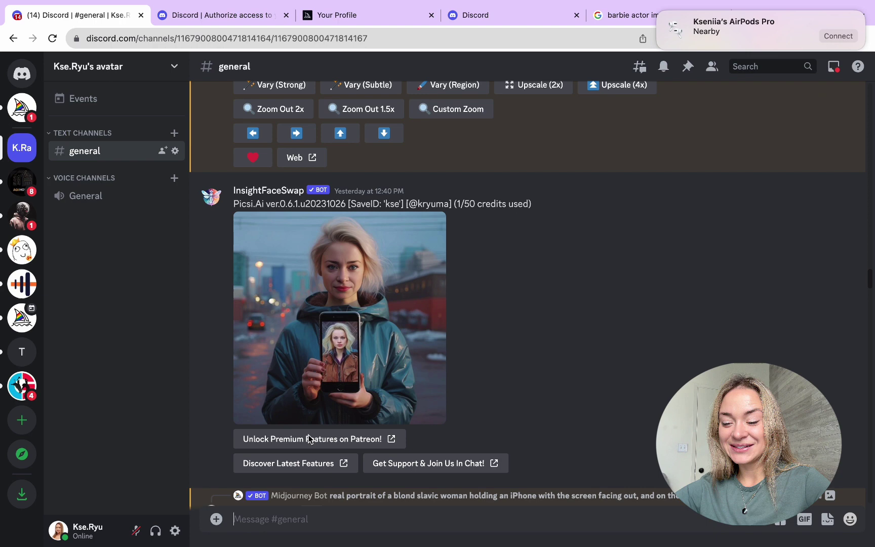
scroll(309, 435, down, 1)
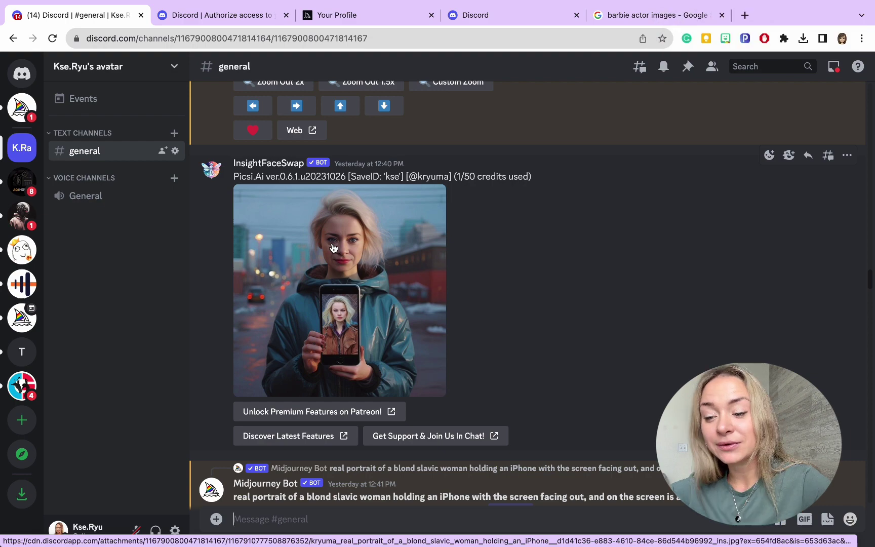
scroll(365, 346, up, 10)
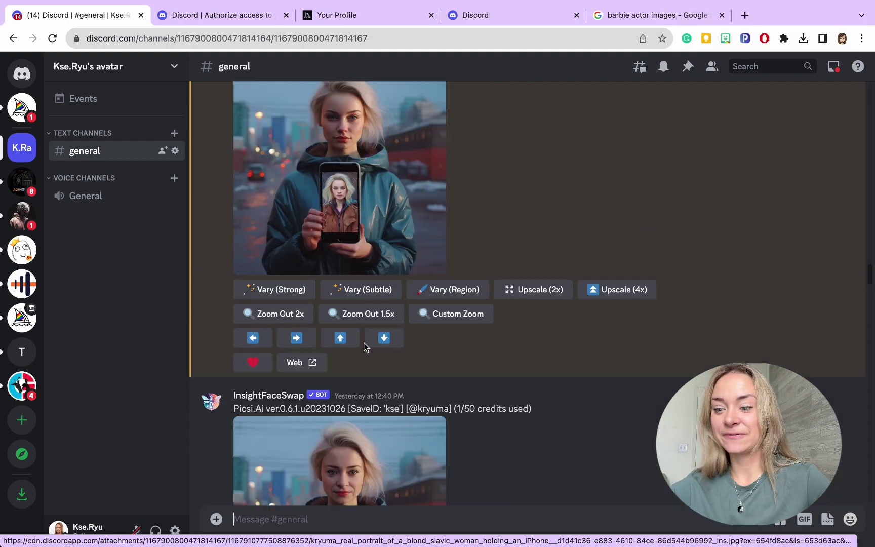
scroll(364, 346, down, 2)
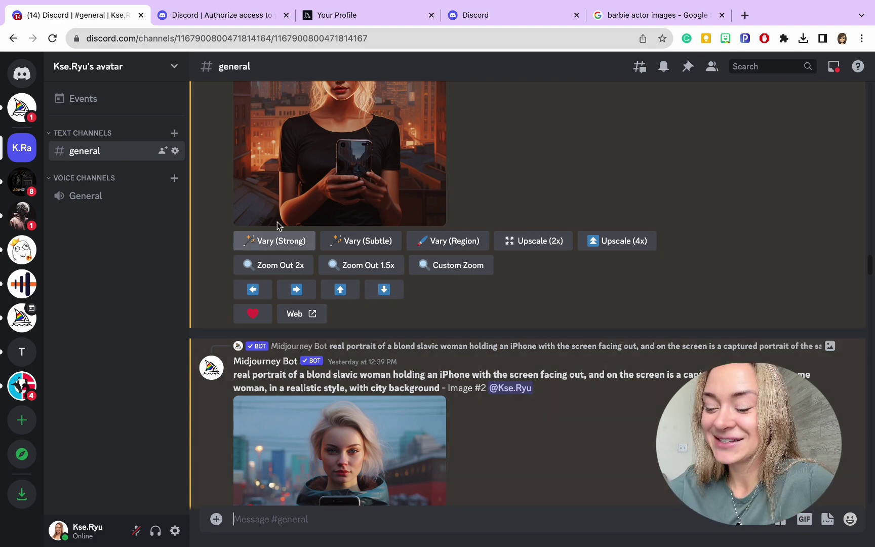
- Review the Midjourney subscription plan and the InsightFace bot's authorization page, including its address and server choice
click(379, 16)
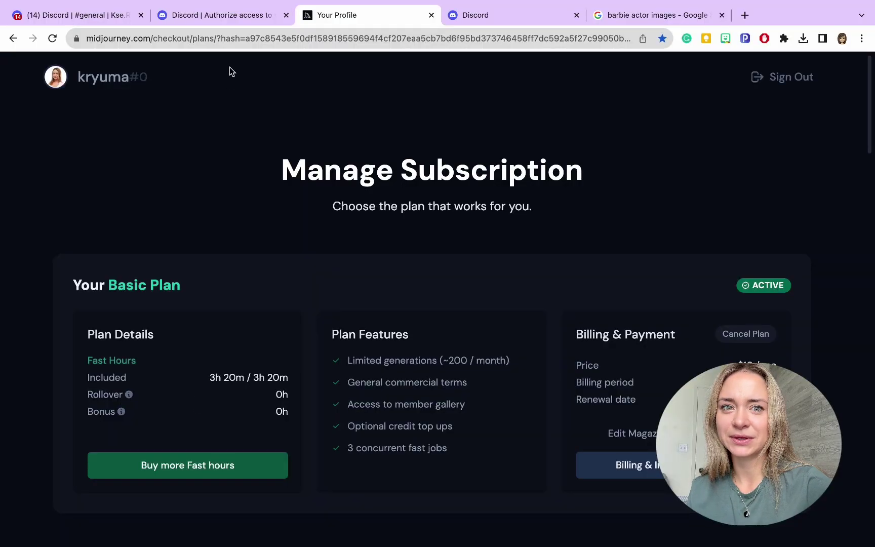
click(80, 19)
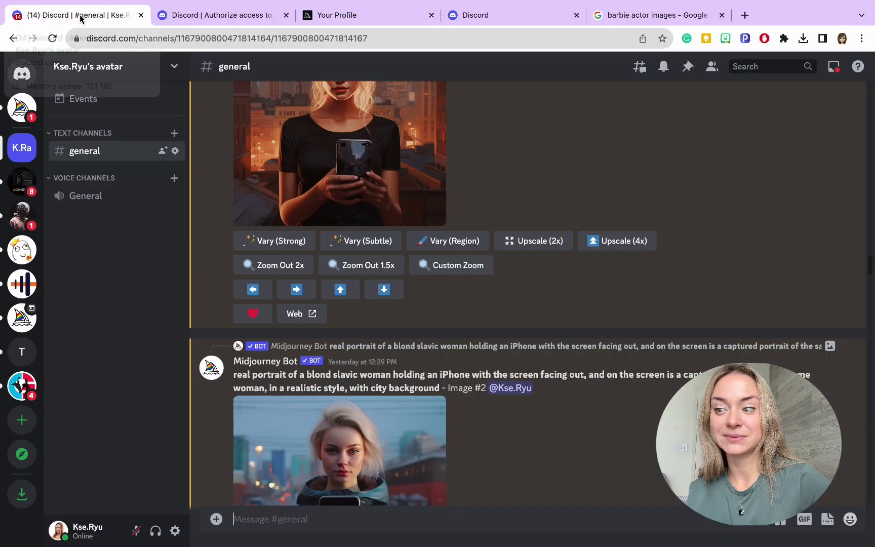
click(177, 18)
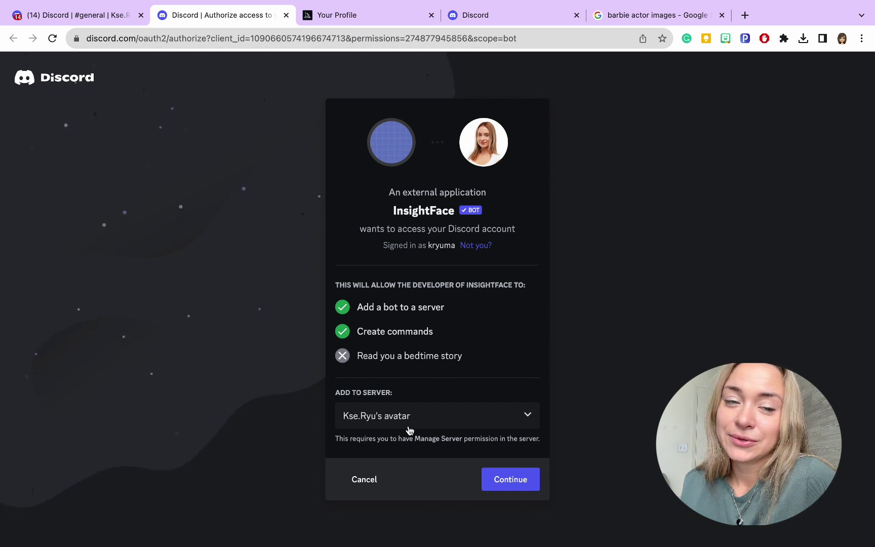
double_click(139, 39)
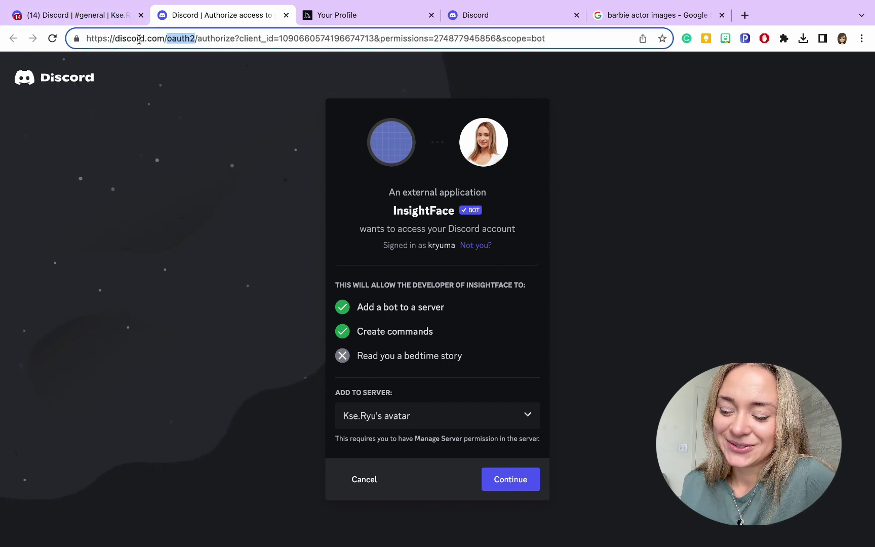
double_click(139, 39)
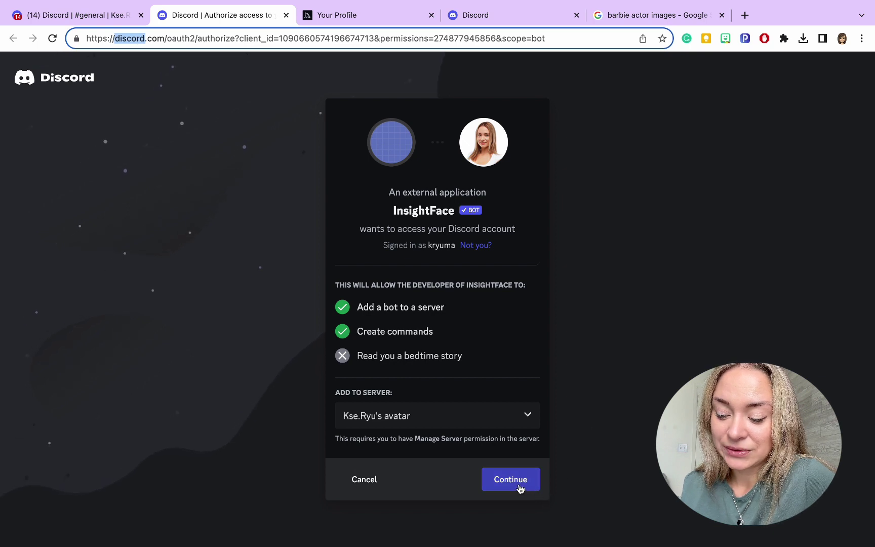
click(524, 418)
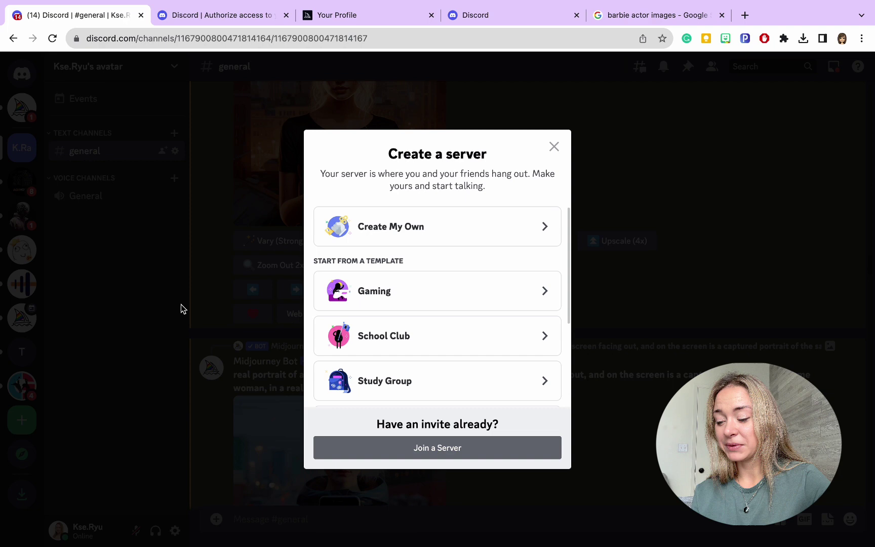
- Create your own server for me and my friends, naming it with the owner's surname before "server"
click(428, 226)
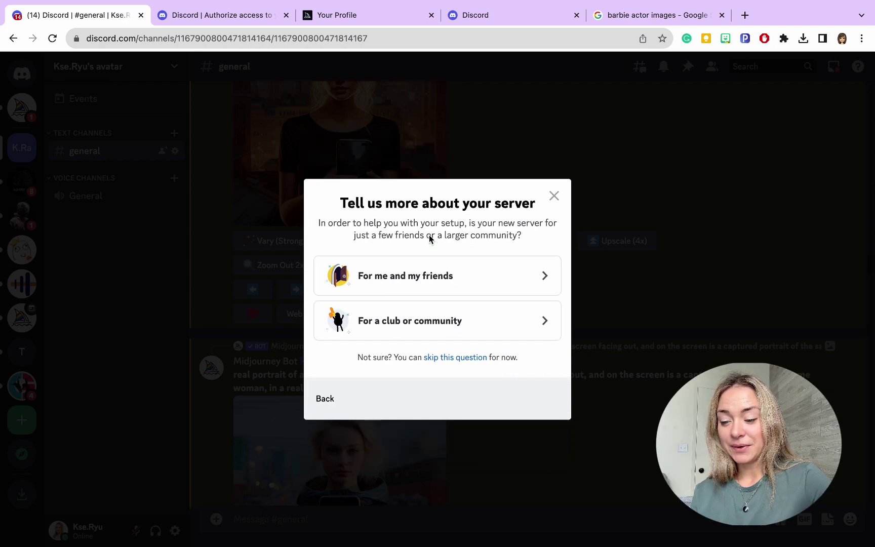
click(477, 280)
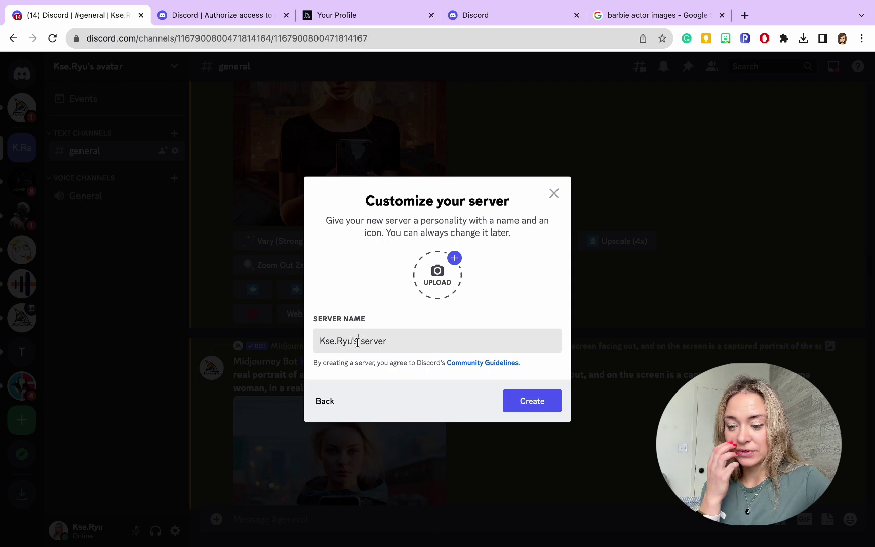
click(357, 342)
key(BackSpace)
key(BackSpace)
text(uma)
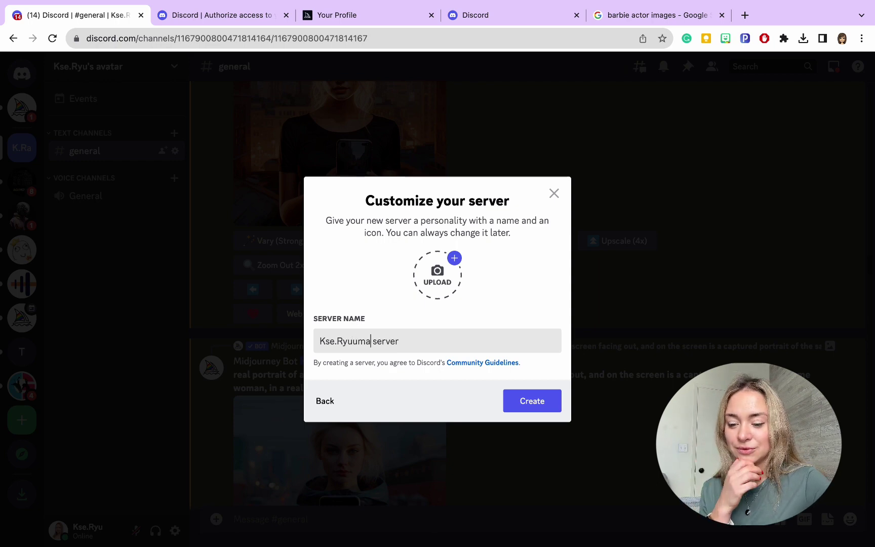
key(BackSpace)
key(BackSpace)
key(BackSpace)
key(BackSpace)
text(uma)
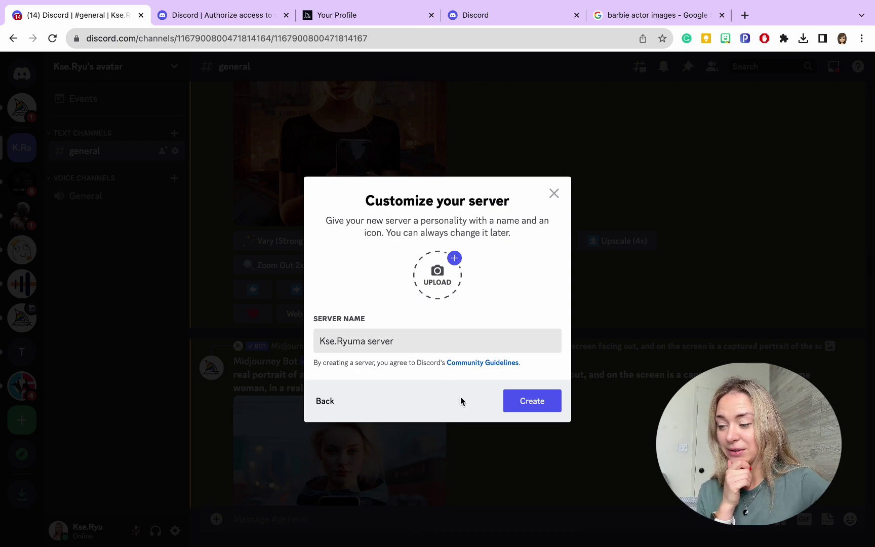
click(529, 401)
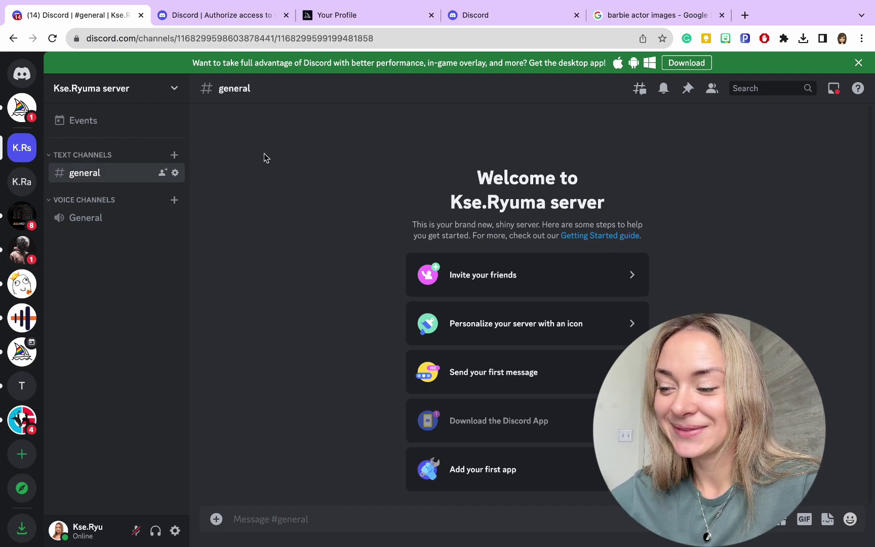
- Authorize the InsightFace bot on the newly created server with all requested permissions and go to that server
click(216, 19)
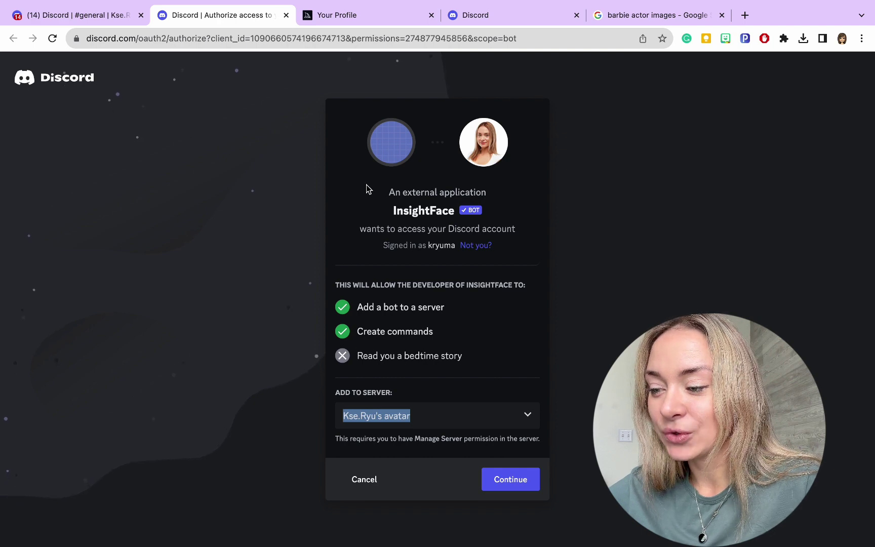
click(52, 38)
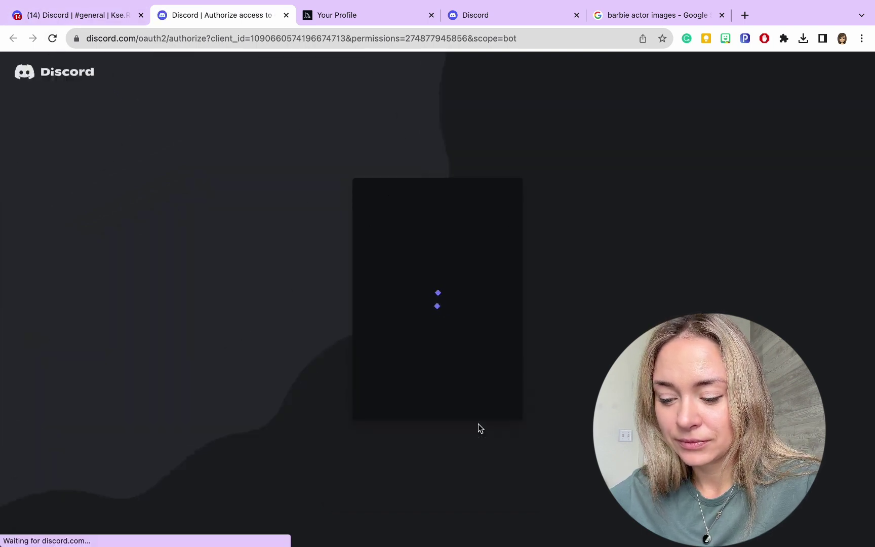
click(528, 416)
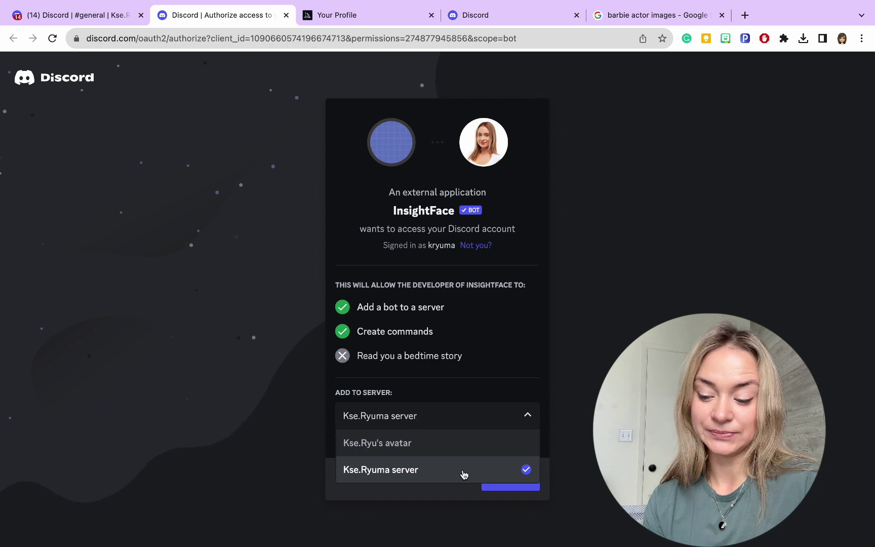
click(488, 470)
click(519, 487)
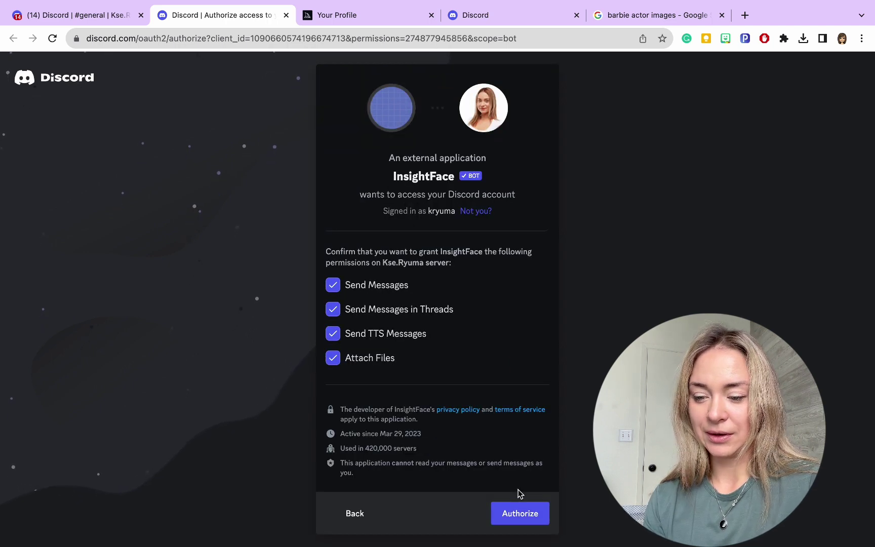
click(526, 515)
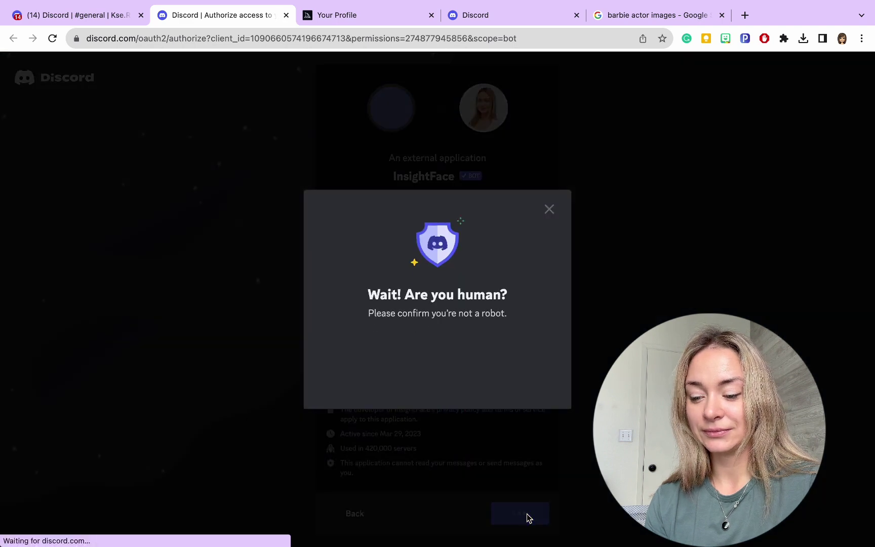
click(366, 353)
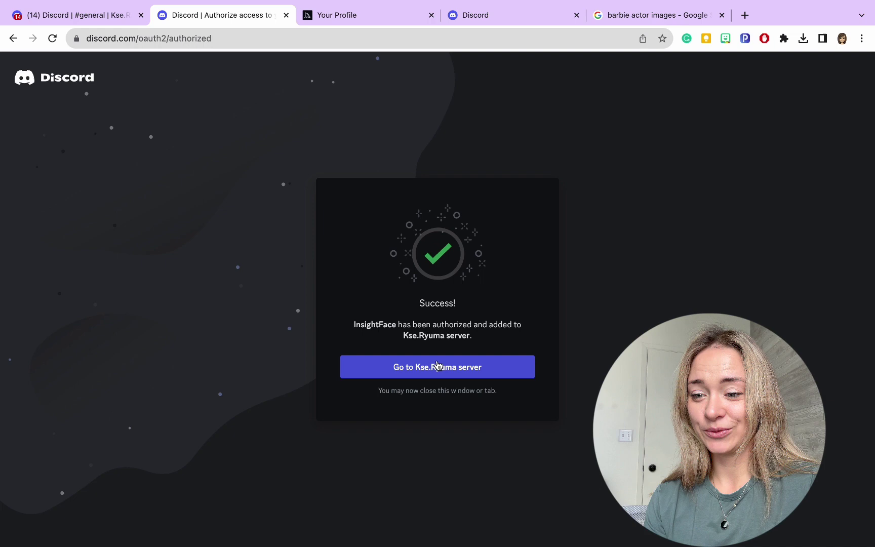
click(439, 366)
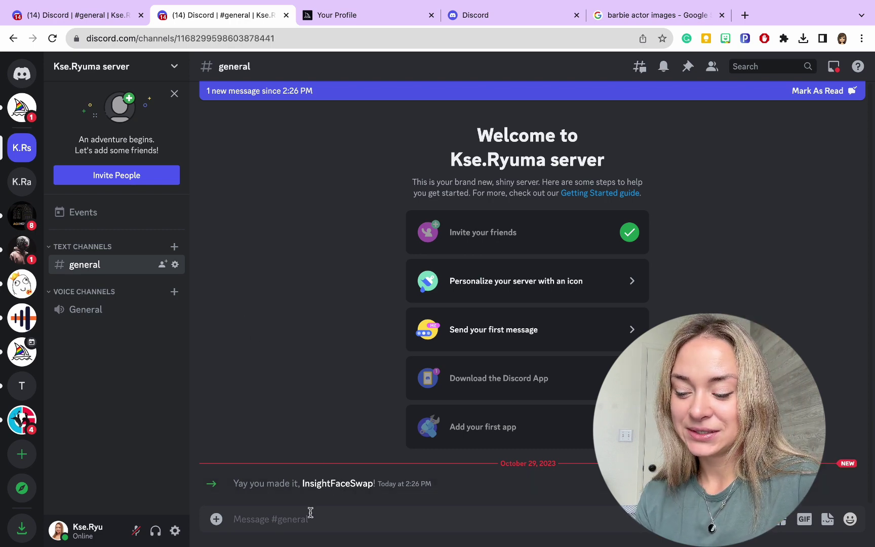
drag(231, 485, 405, 494)
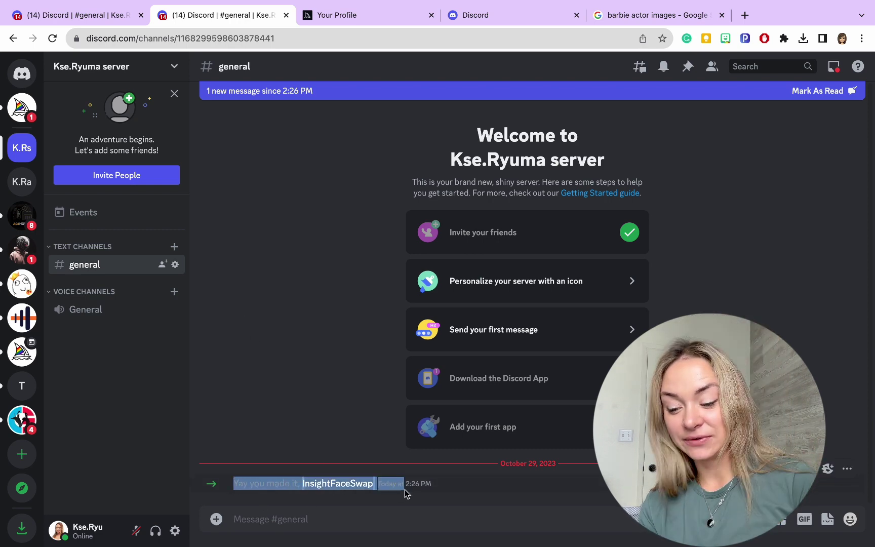
- Start InsightFaceSwap's /saveid command in the general channel and attach margot-robbie-vogue-cover_Vmmj0D73R9.jpg from Downloads as its image
click(367, 512)
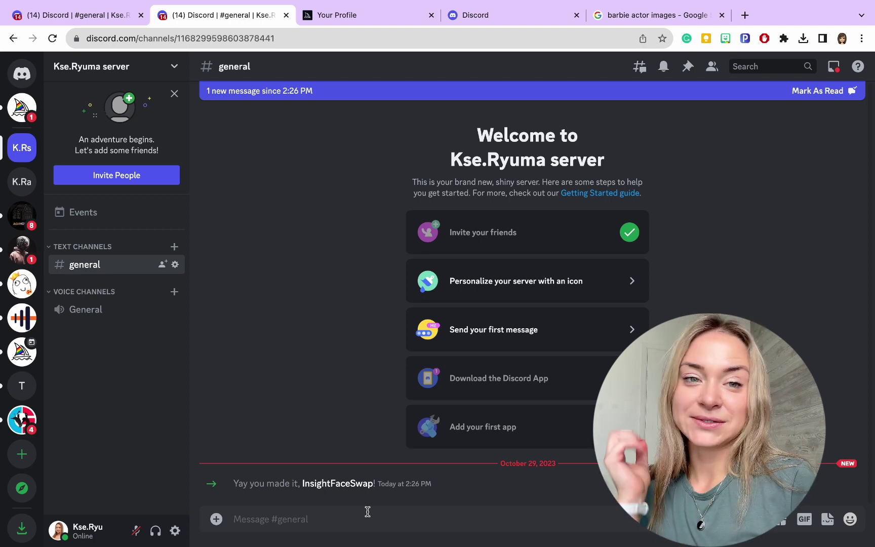
text(/)
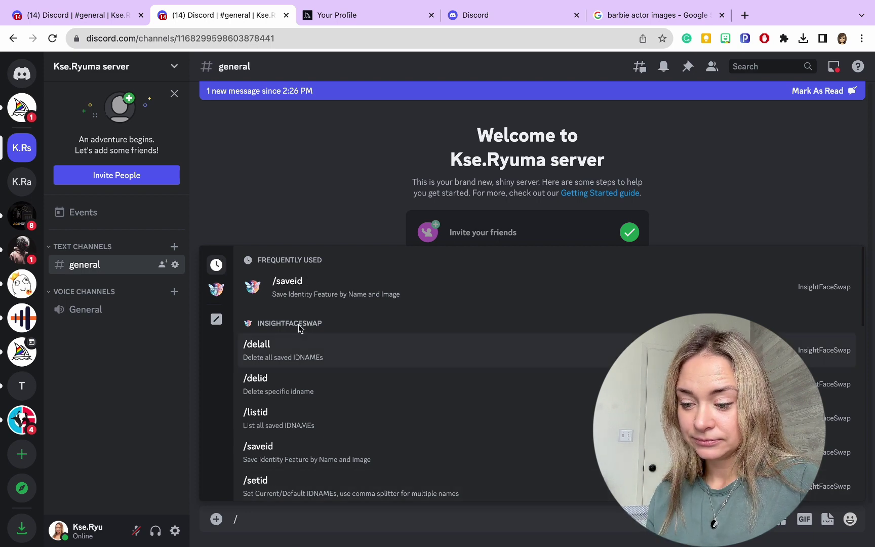
click(299, 292)
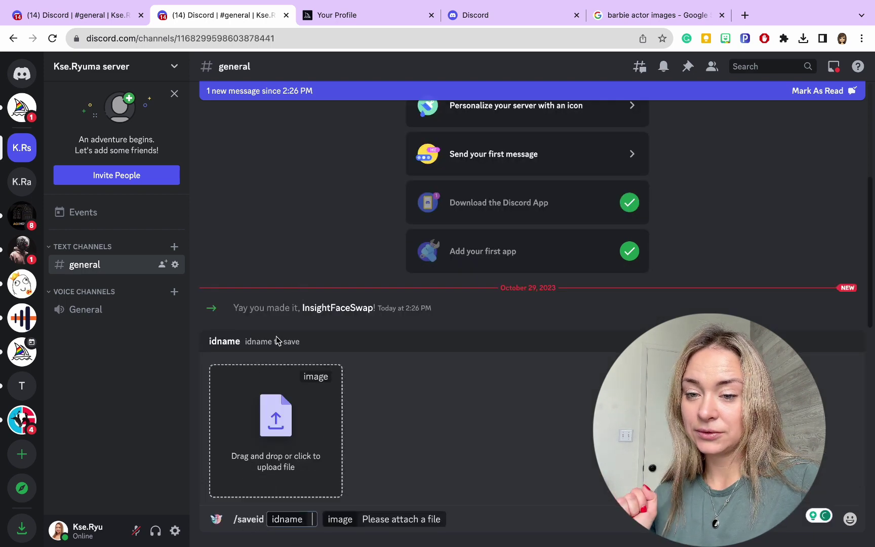
click(280, 429)
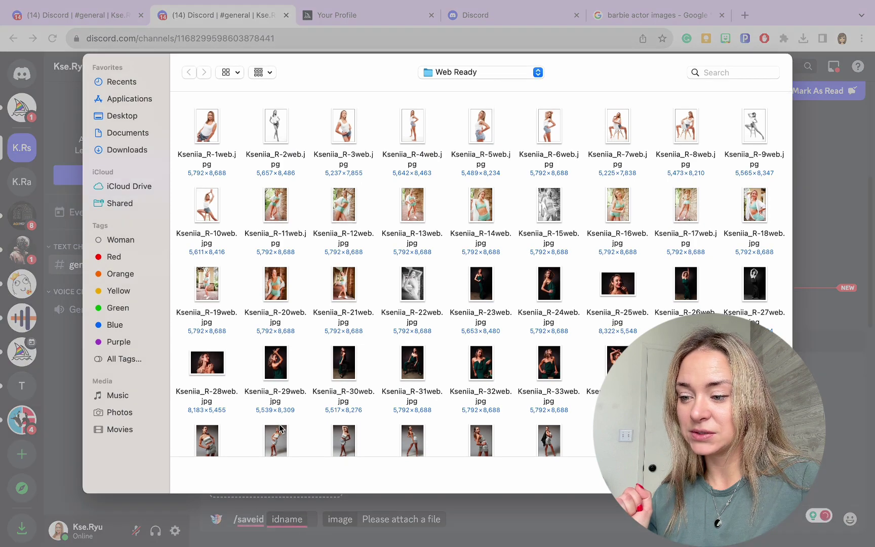
click(125, 150)
double_click(206, 128)
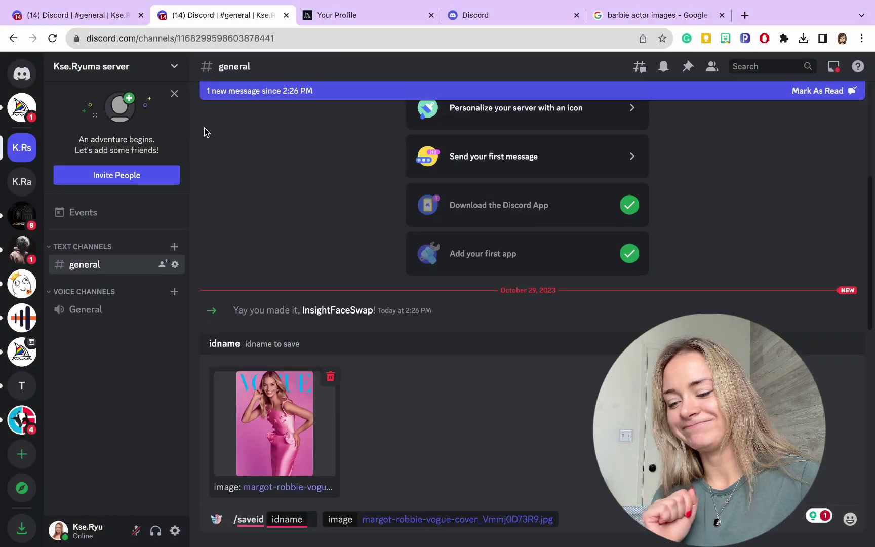
- Try replacing the attached image with IMG_9457.HEIC from Downloads and entering photo as the idname for /saveid
click(330, 376)
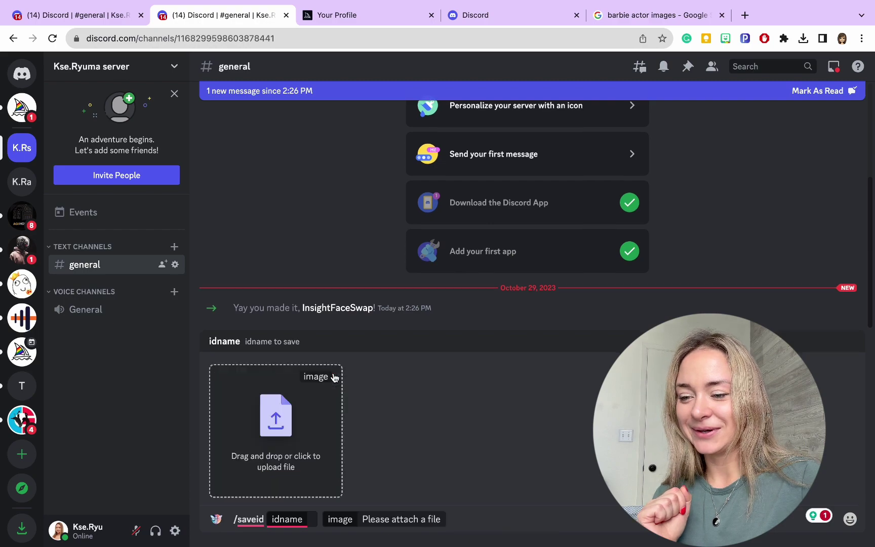
click(288, 435)
double_click(275, 126)
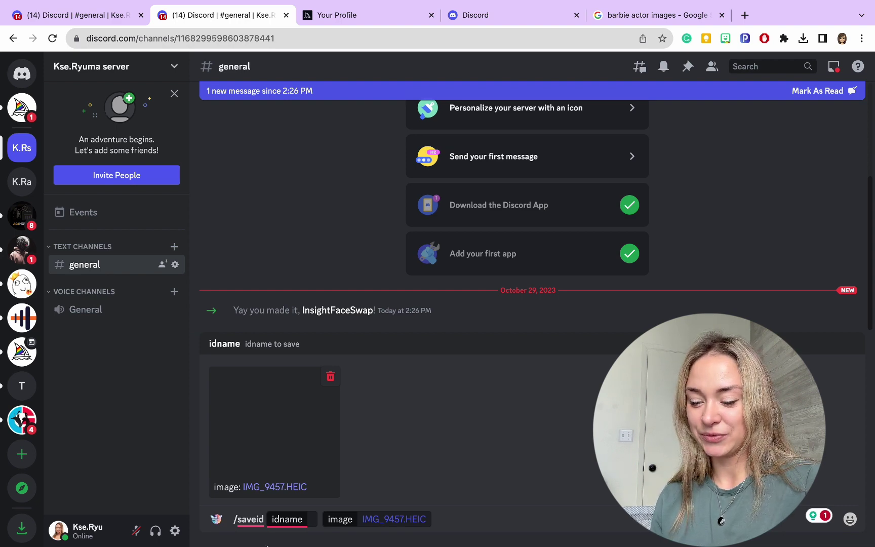
click(310, 520)
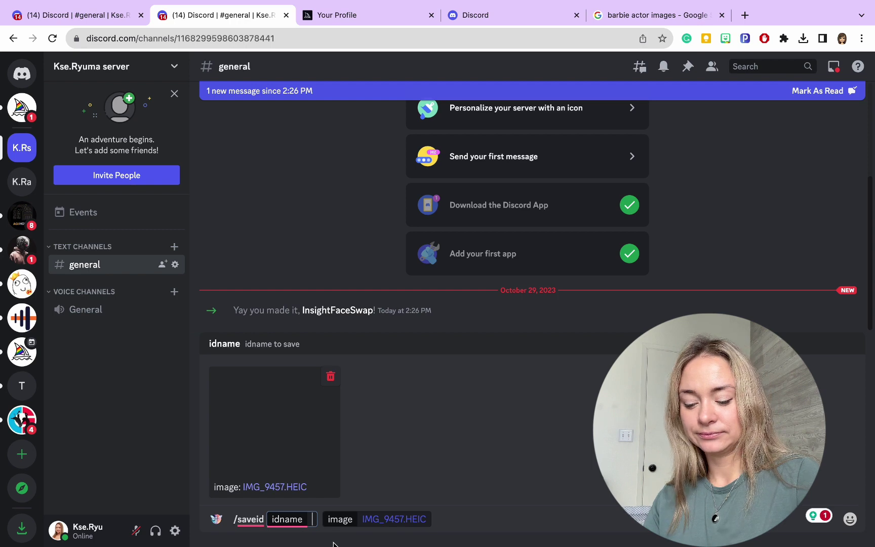
text(phot)
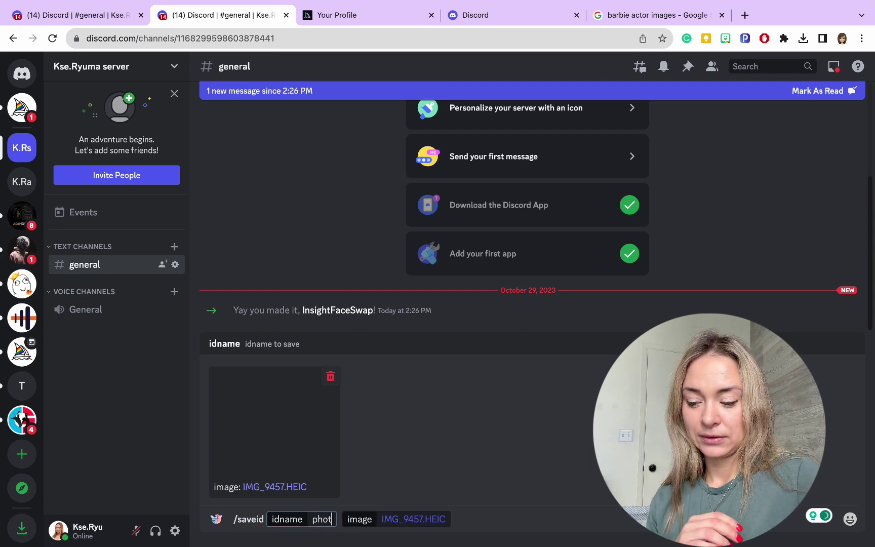
text(o)
key(Tab)
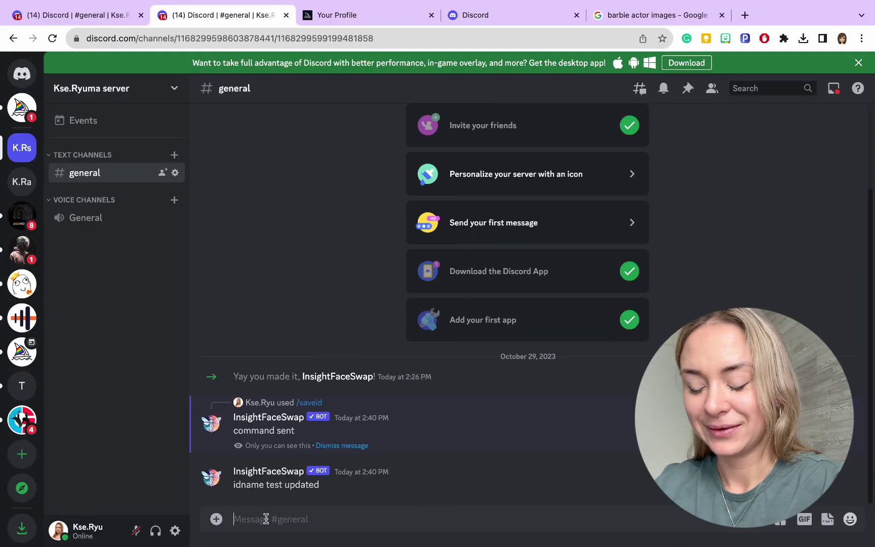
- Save a face identity named ava with InsightFaceSwap's /saveid command, using photo.jpg from Downloads as its image
text(/)
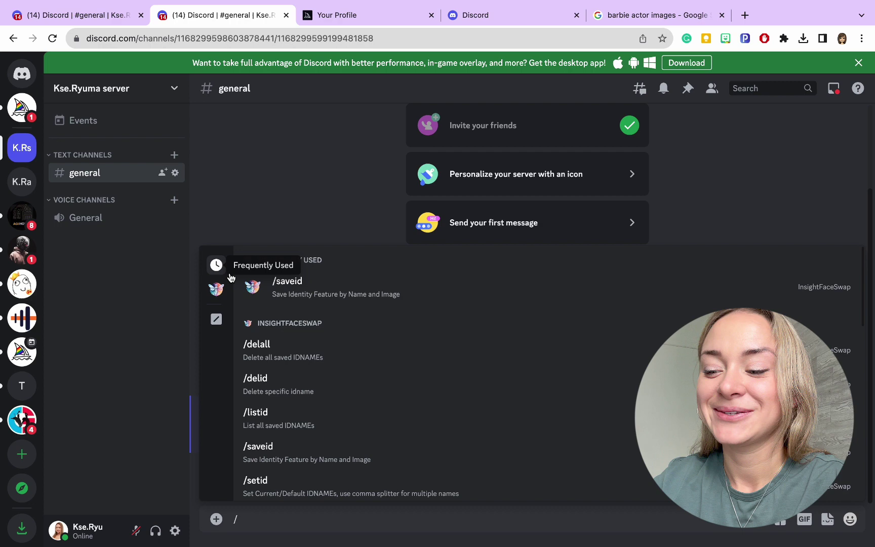
click(272, 291)
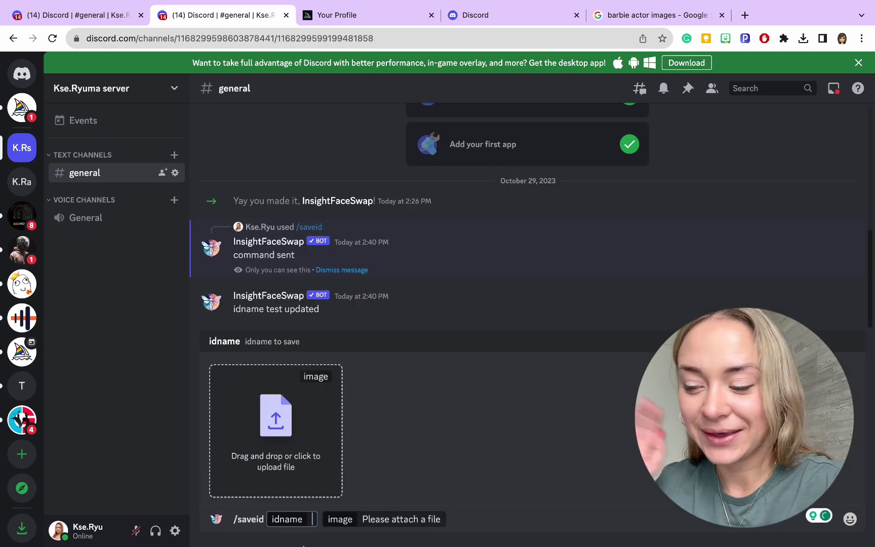
click(278, 411)
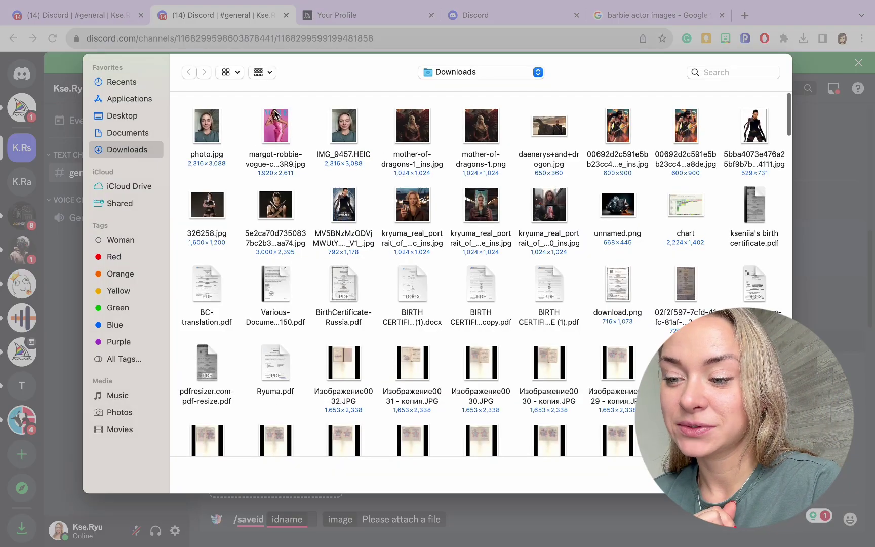
double_click(203, 133)
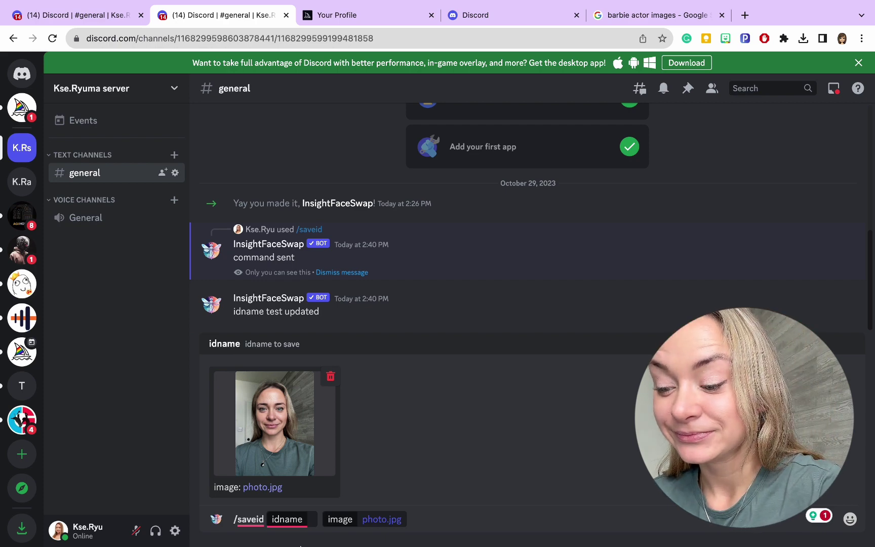
click(311, 519)
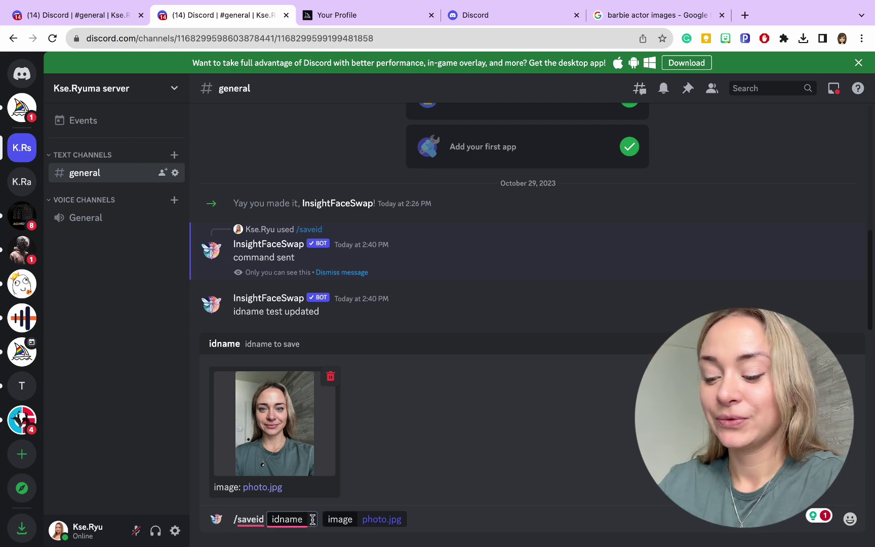
text(ava)
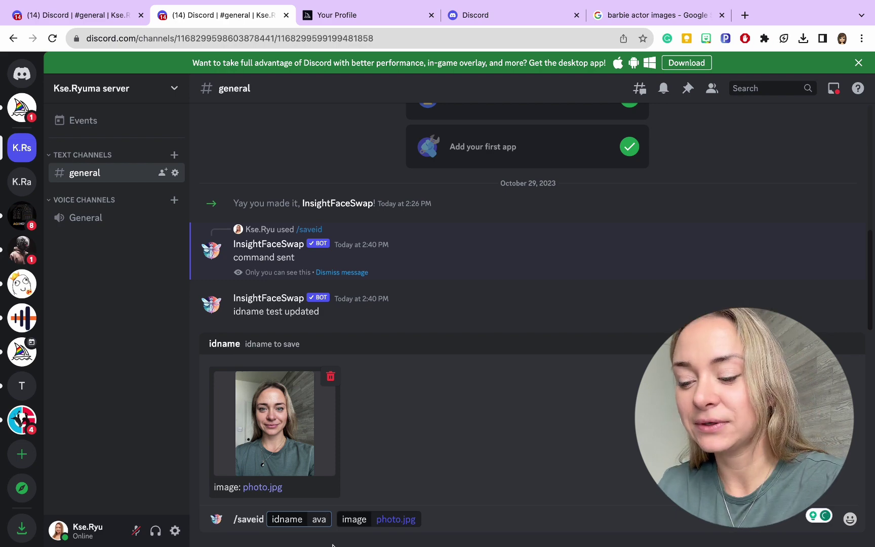
key(Return)
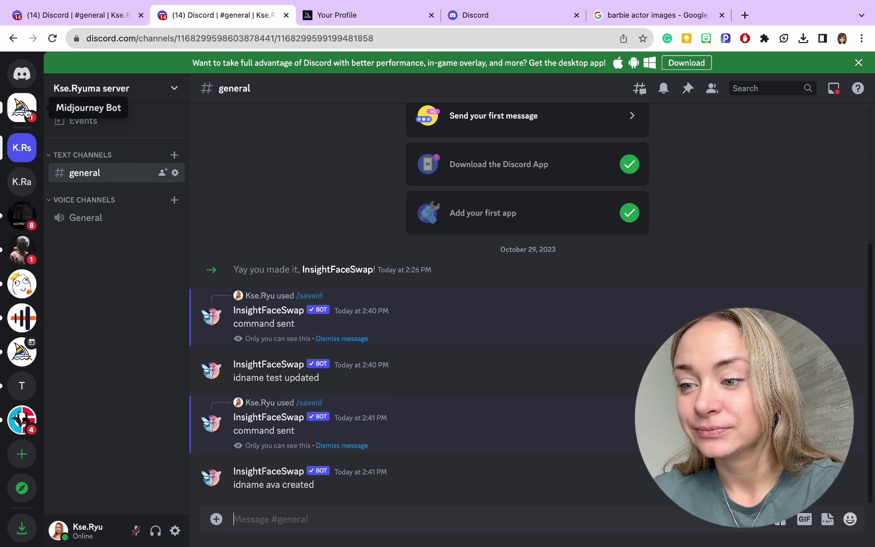
click(340, 15)
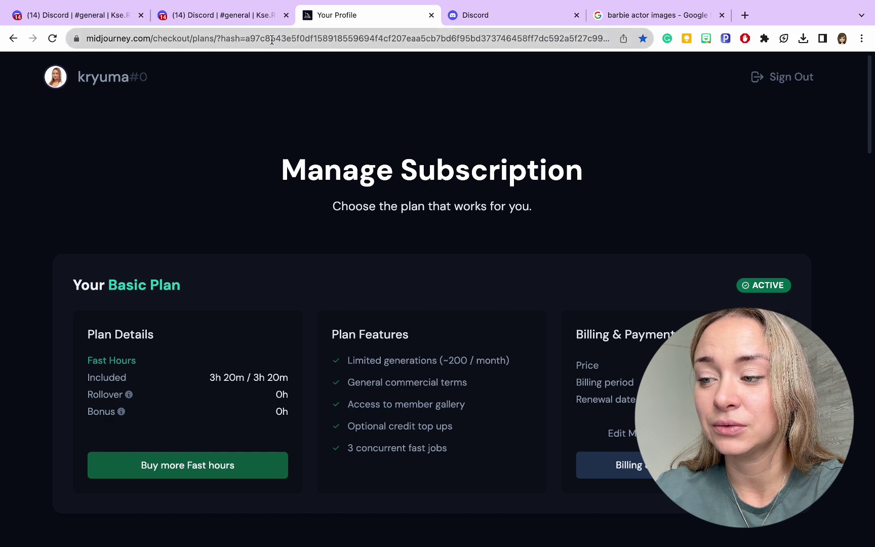
click(200, 15)
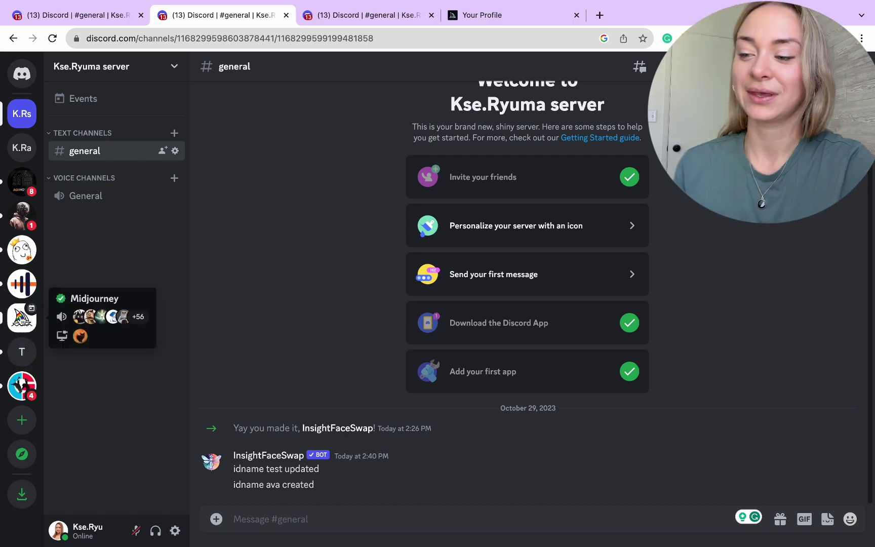
click(22, 317)
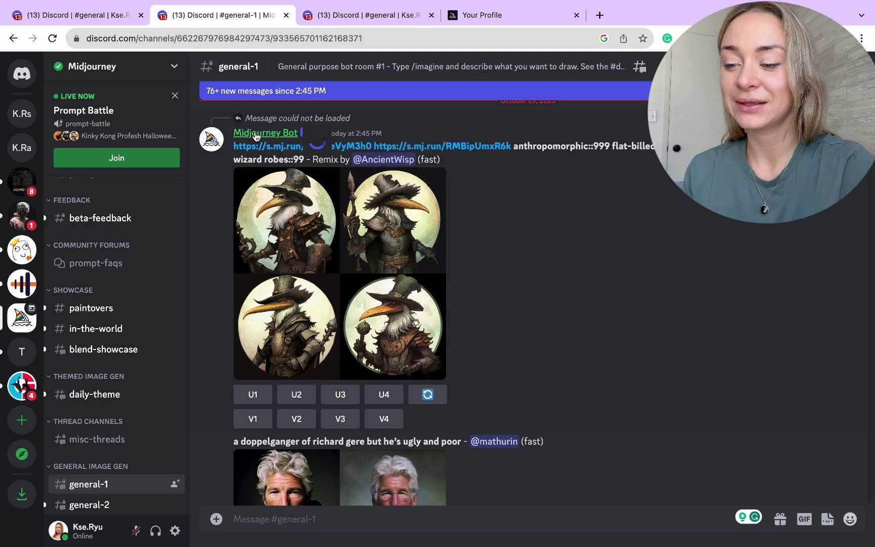
click(256, 133)
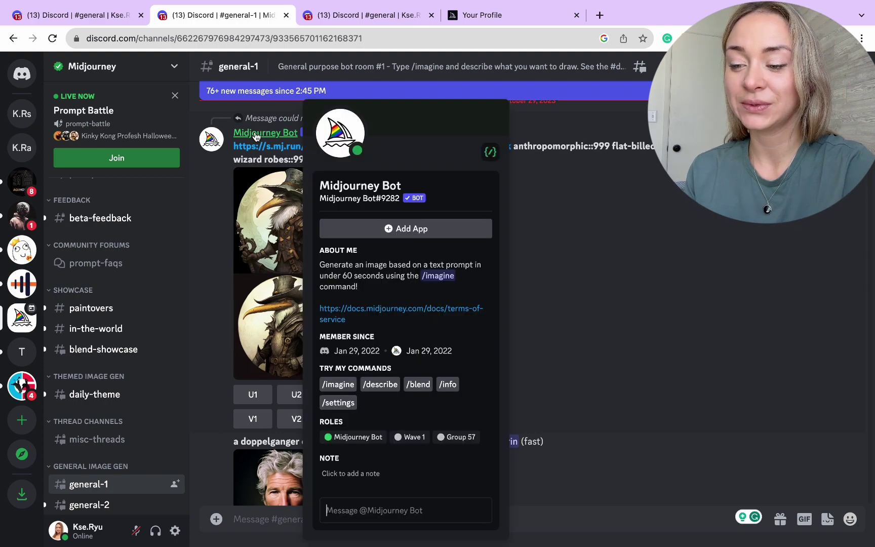
- Add the Midjourney Bot to the newly created server with all requested permissions, complete the human check, and go to that server
click(419, 229)
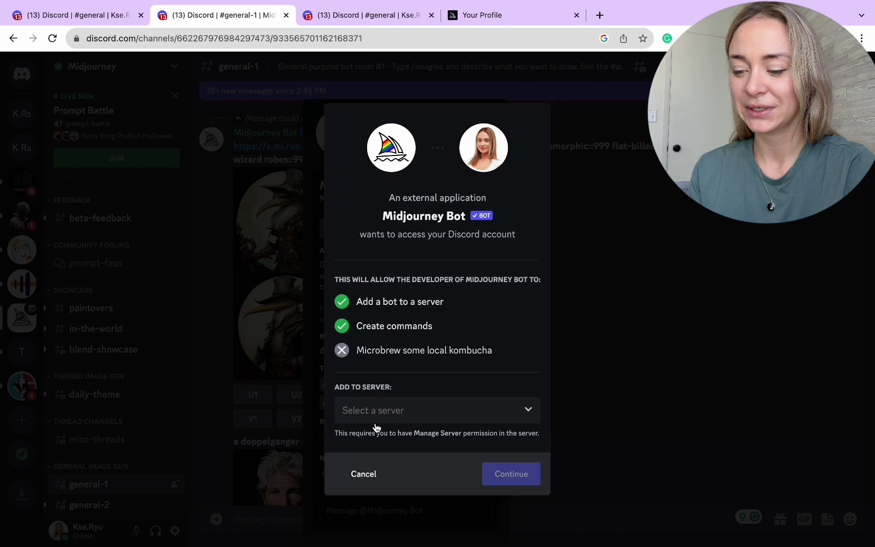
click(434, 414)
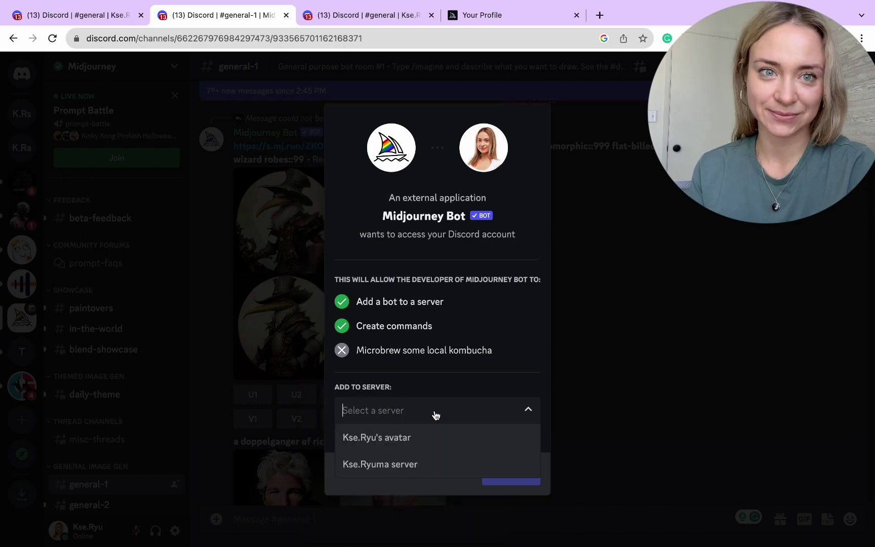
click(391, 465)
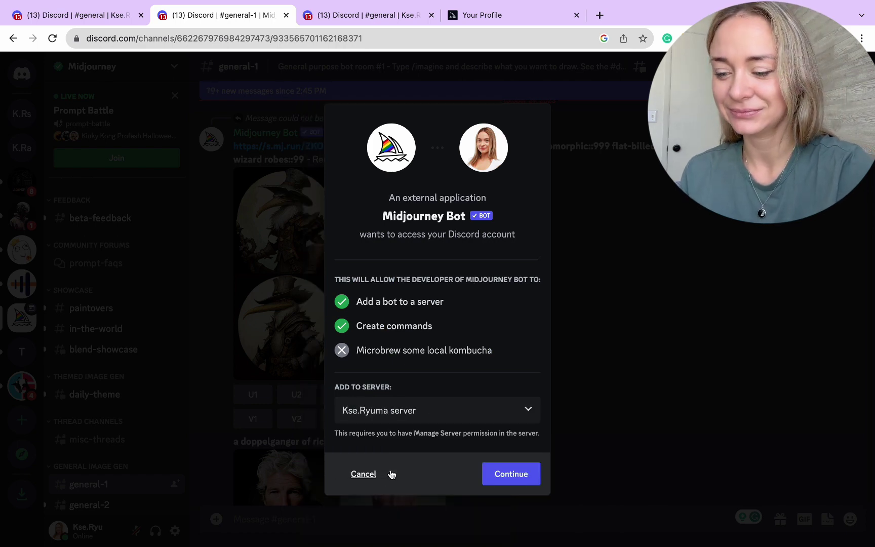
click(511, 475)
scroll(512, 479, down, 3)
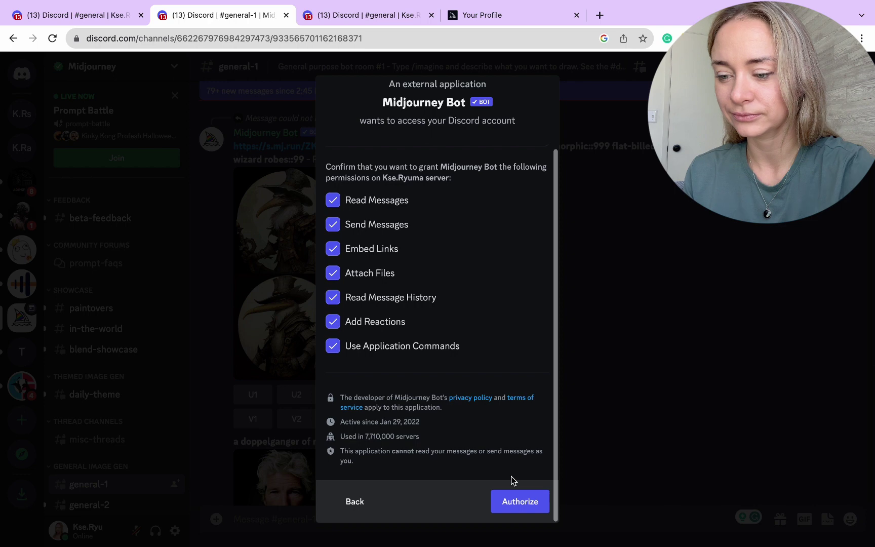
click(527, 508)
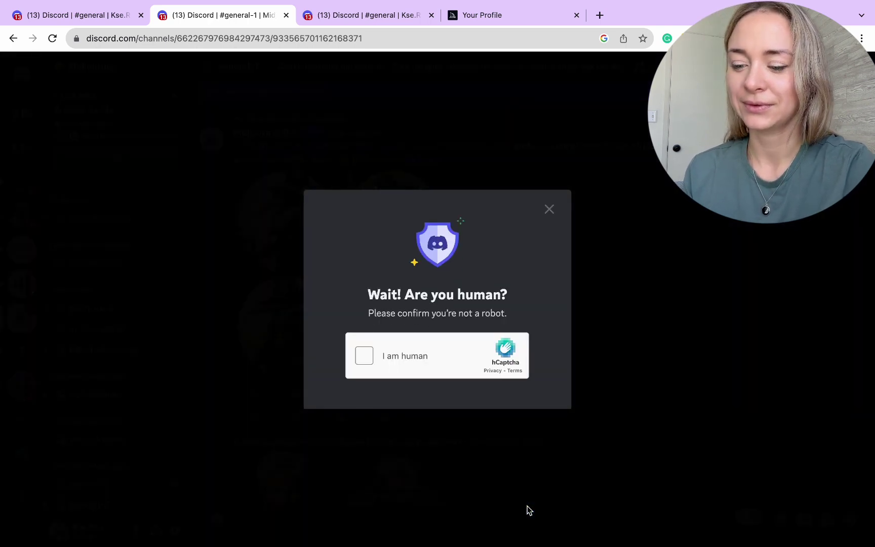
click(375, 360)
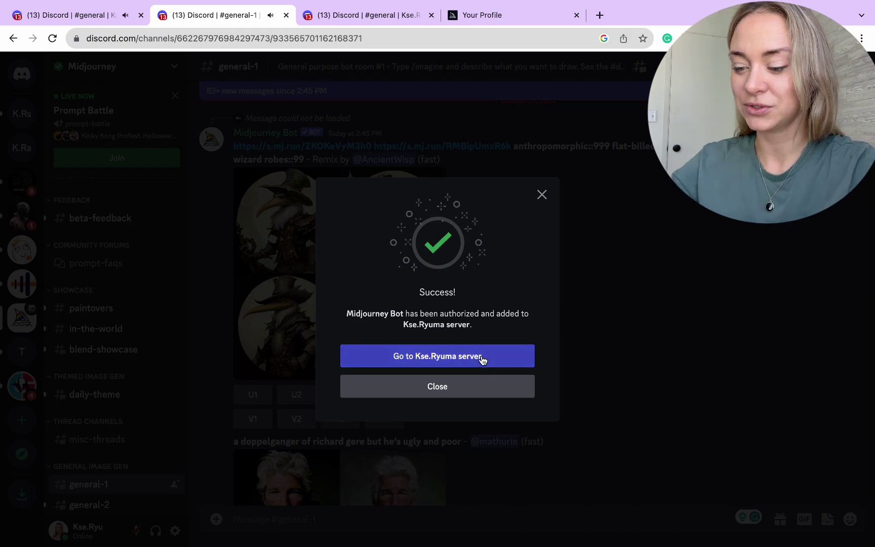
click(484, 358)
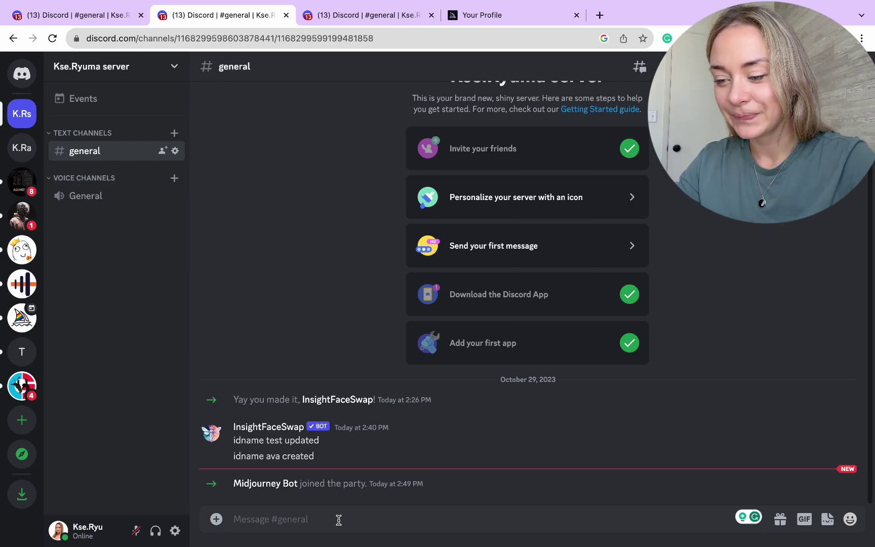
- Start the Midjourney Bot's /imagine command in the server's general channel
text(/)
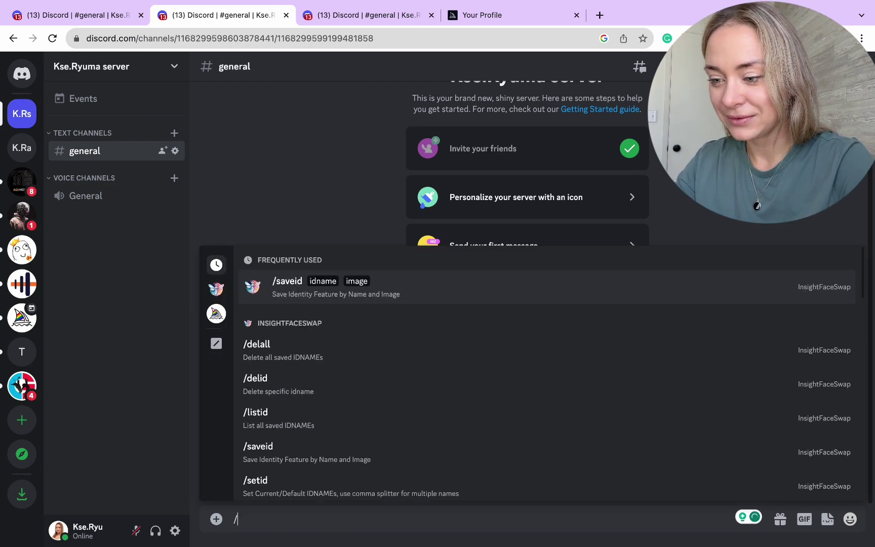
text(im)
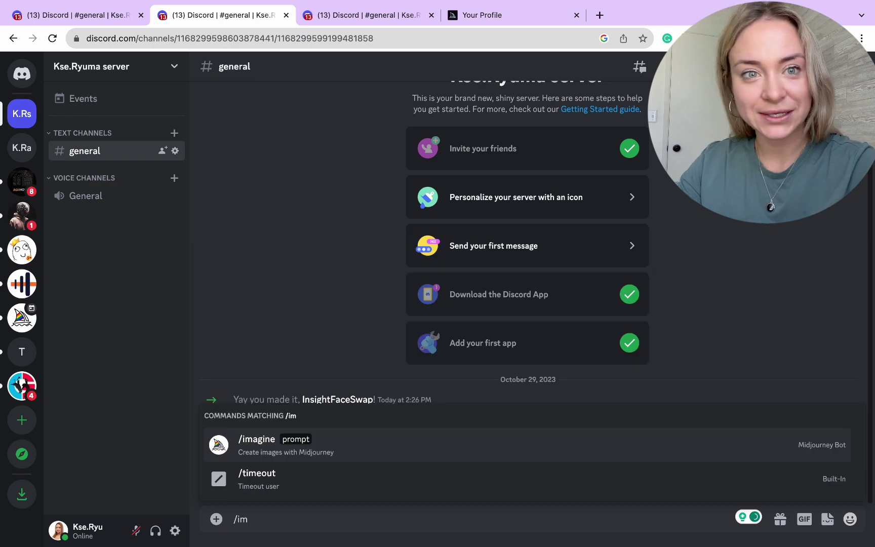
click(252, 443)
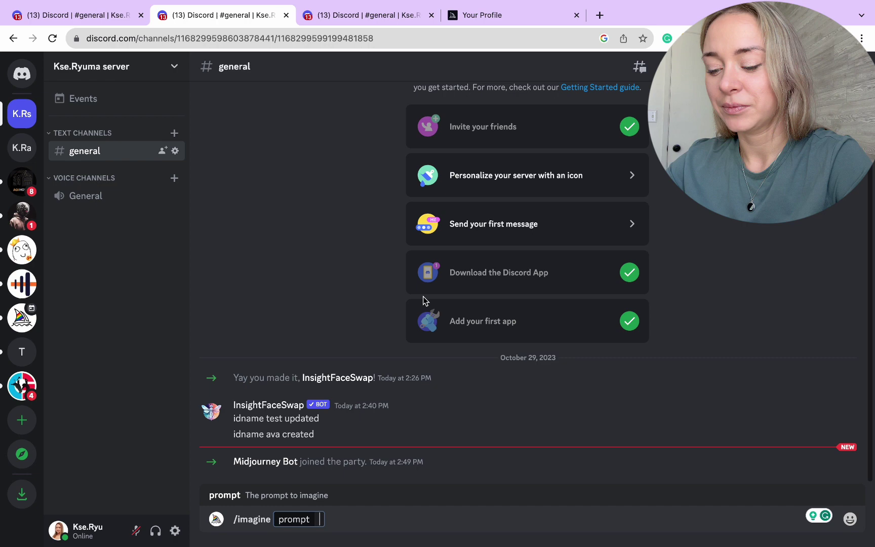
- Open the Google Bard chat in a new browser tab
click(602, 16)
text(bard)
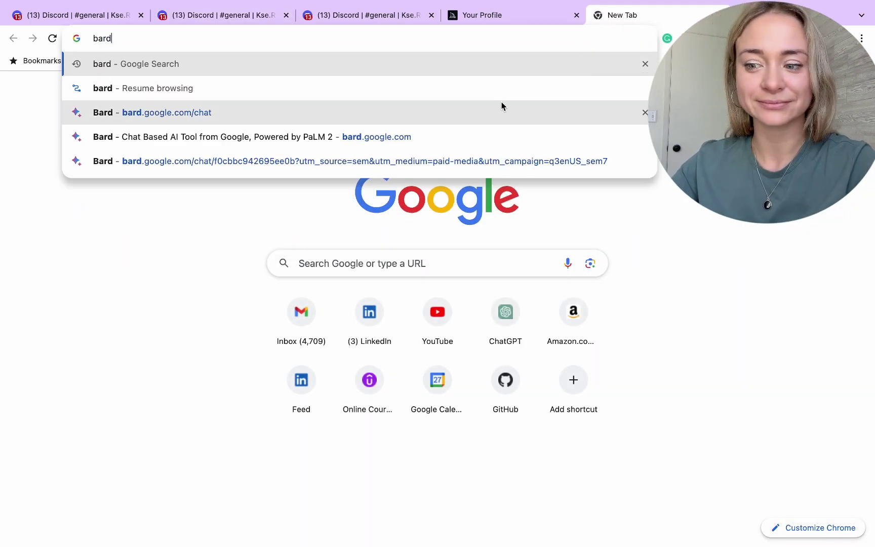
click(502, 106)
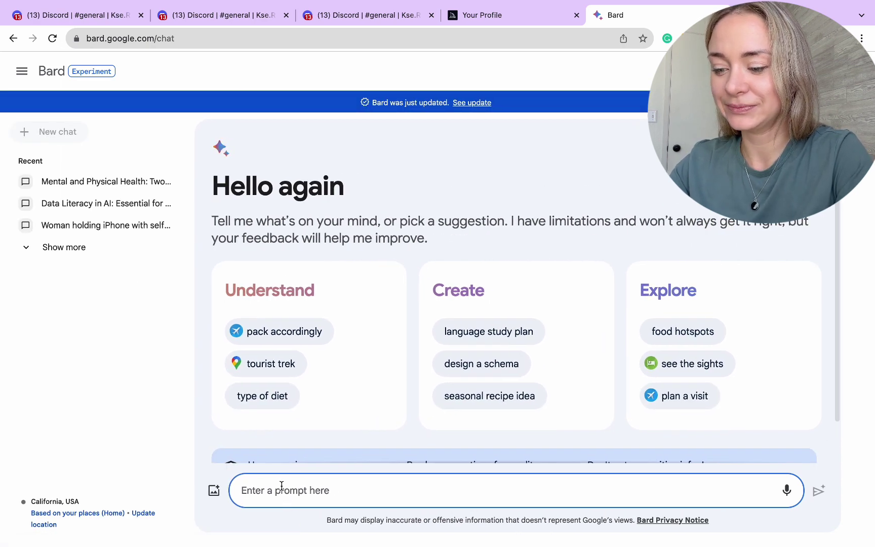
- Ask Bard "prompt me - russian spy, high resolution, san francisco background"
text(prompt me )
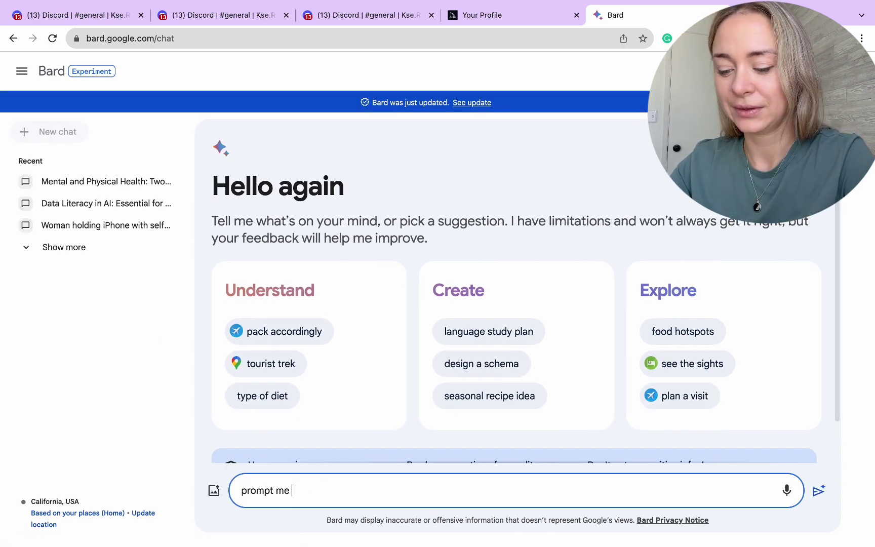
text(-)
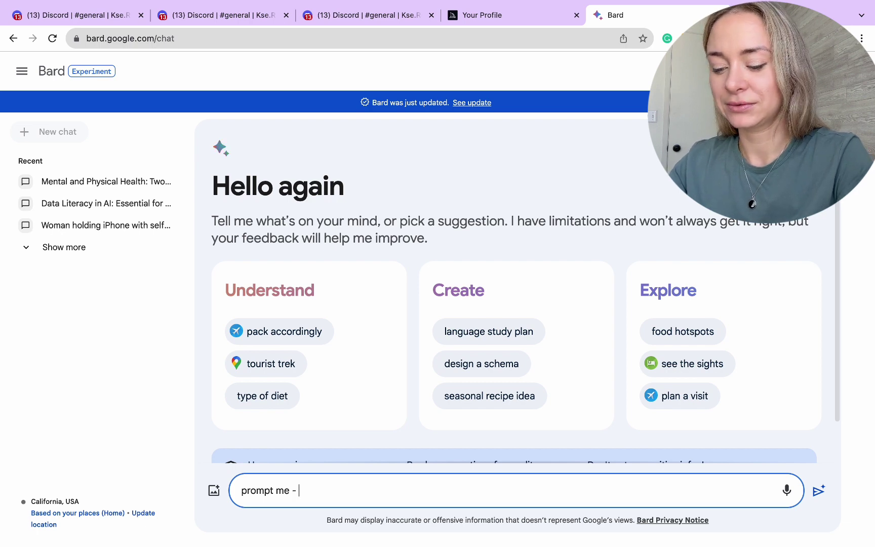
text(russin spy)
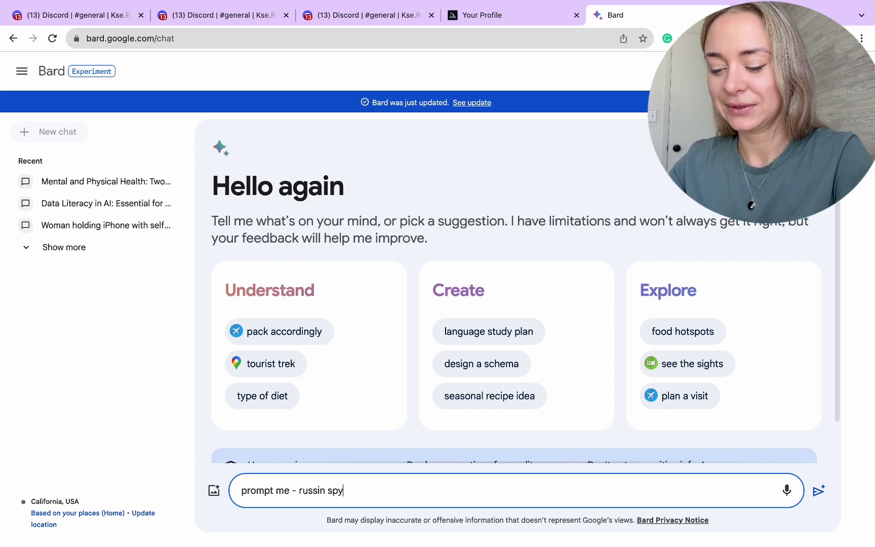
text(, high )
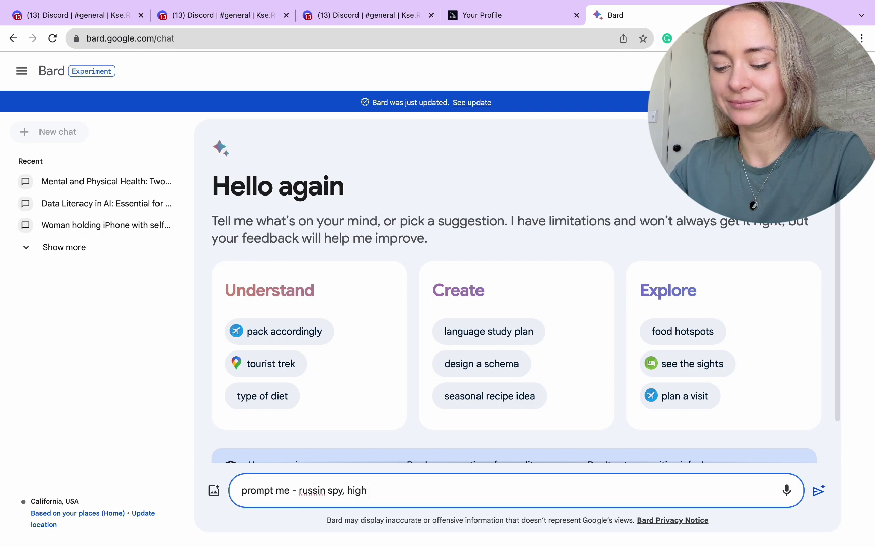
text(resolution)
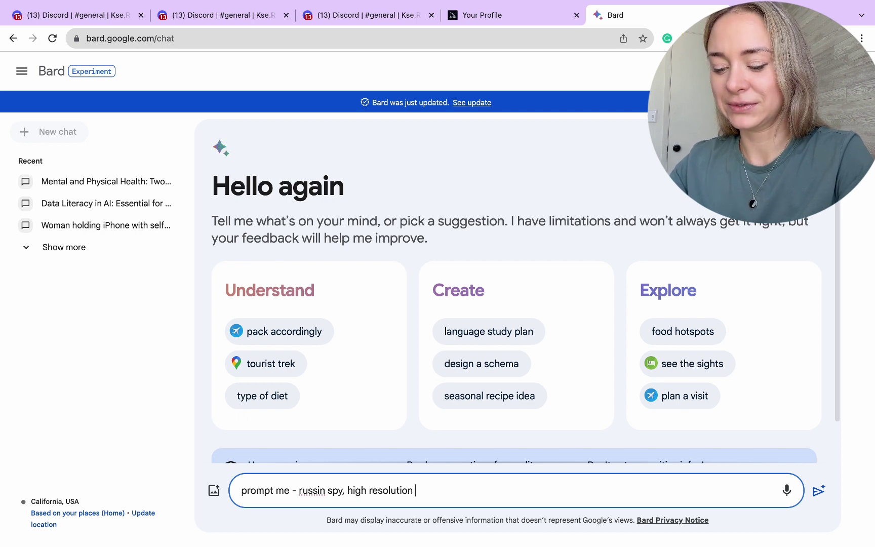
text(, san)
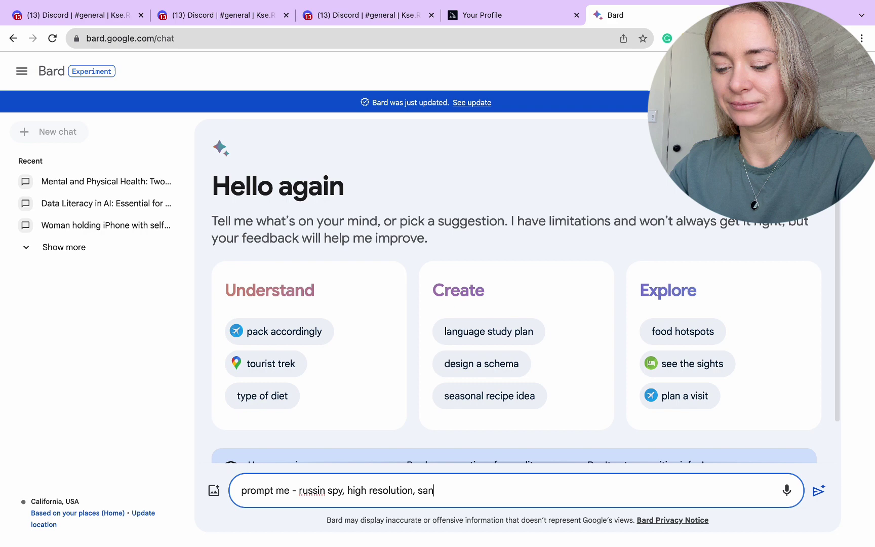
text( francisco )
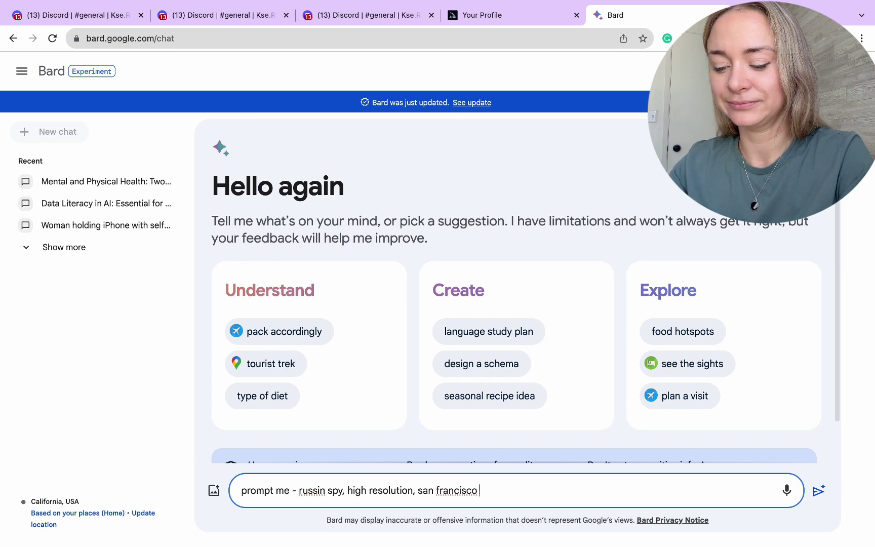
text(background)
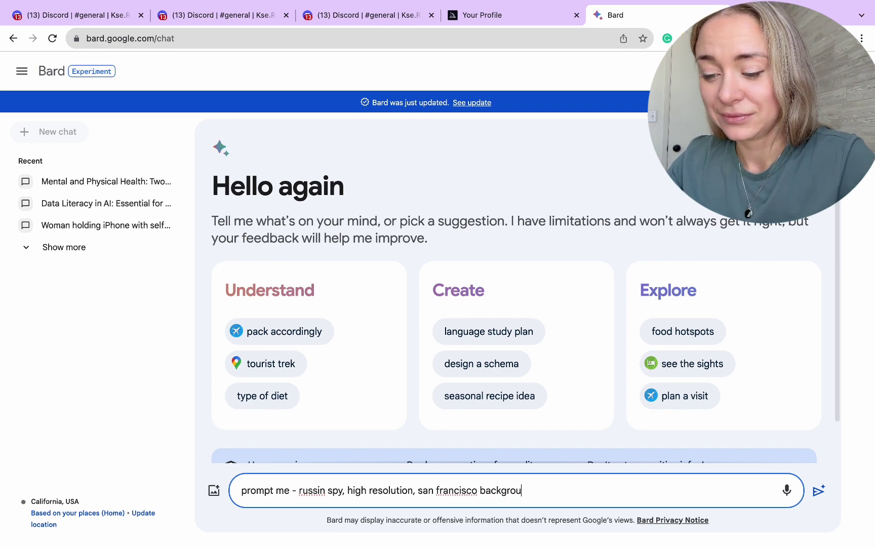
right_click(456, 494)
click(443, 483)
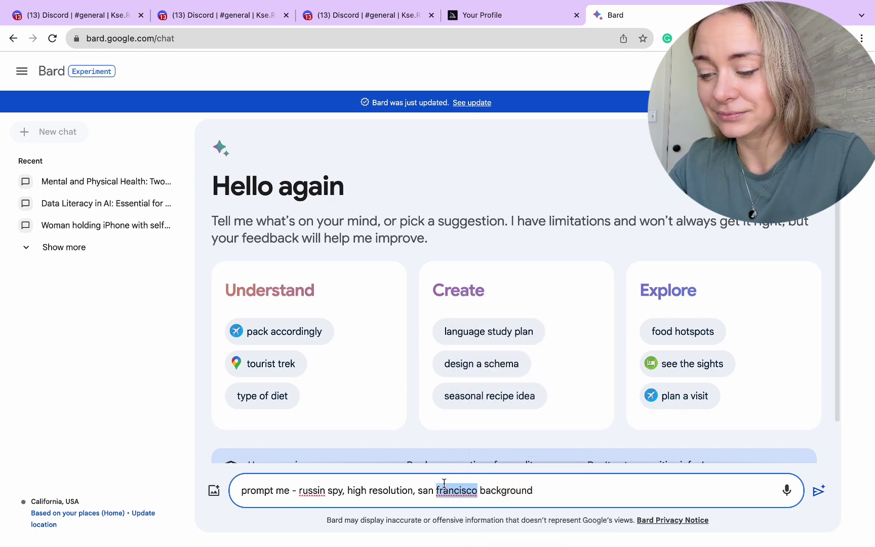
click(320, 489)
text(a)
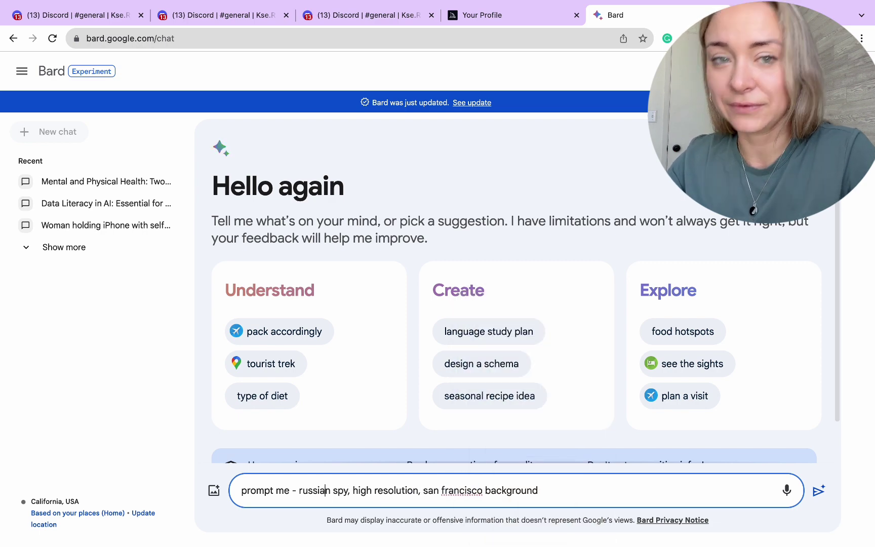
key(Return)
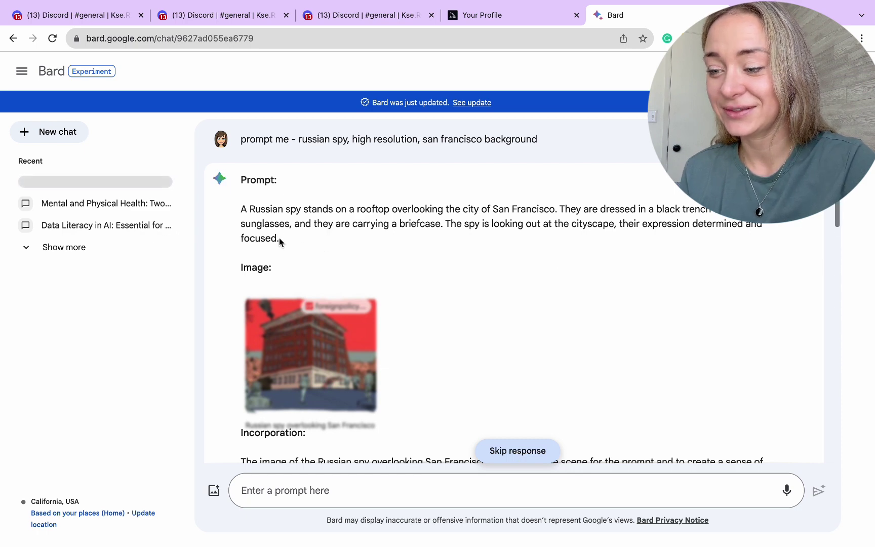
- Copy the prompt paragraph from Bard's answer into its message box for editing
drag(279, 242, 288, 260)
key(super+c)
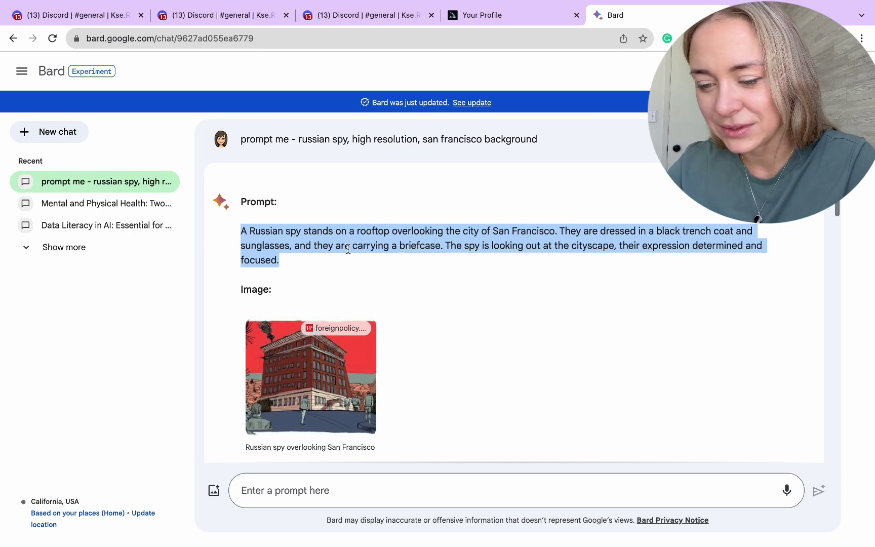
click(283, 484)
key(super+v)
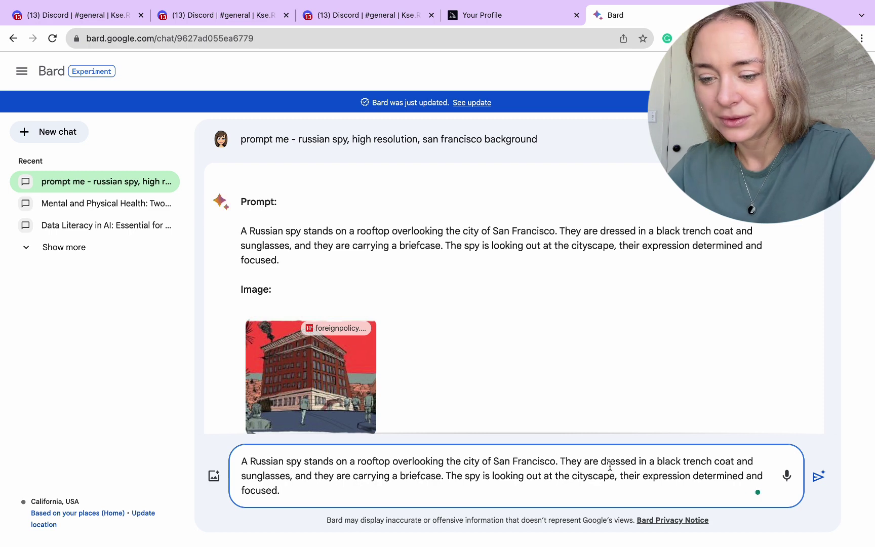
- Replace "They are" before "dressed" with "she is" in the pasted prompt
double_click(572, 461)
text(sh)
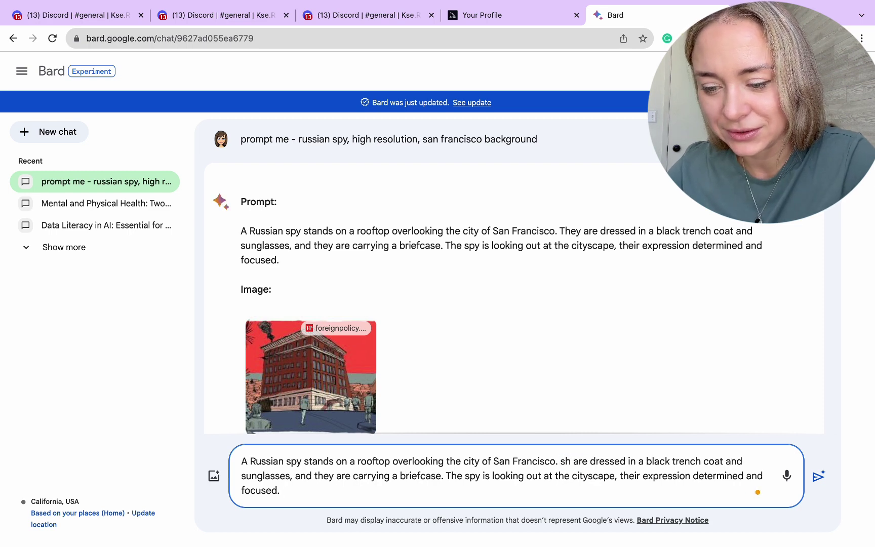
text(e)
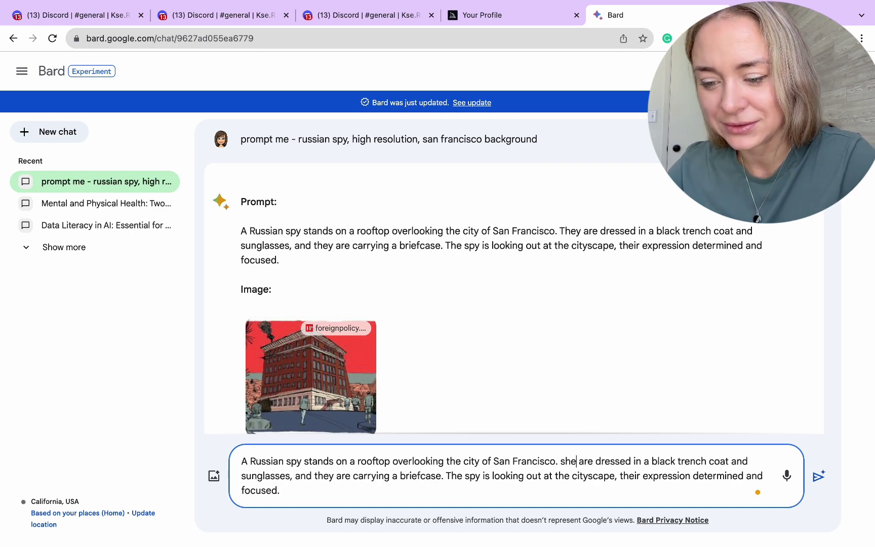
double_click(588, 461)
text(is)
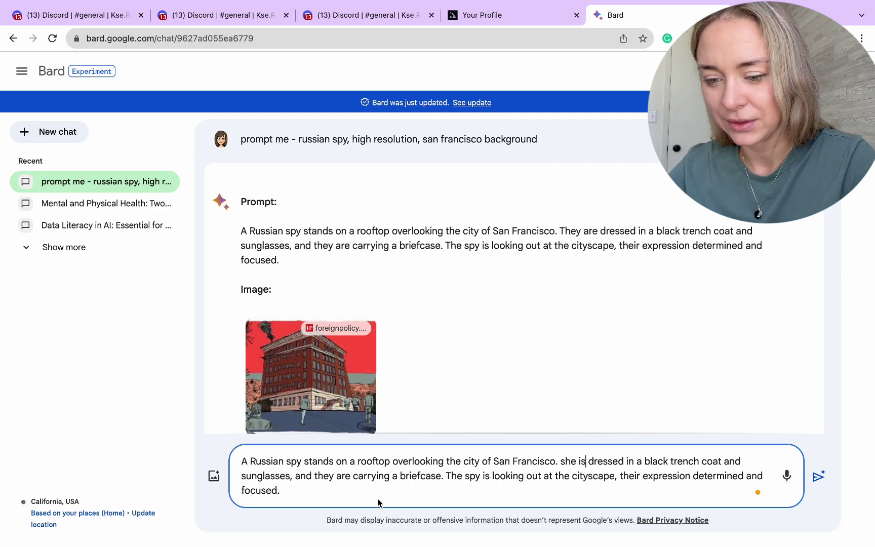
- Remove "and sunglasses" after "black trench coat" from the prompt
double_click(264, 471)
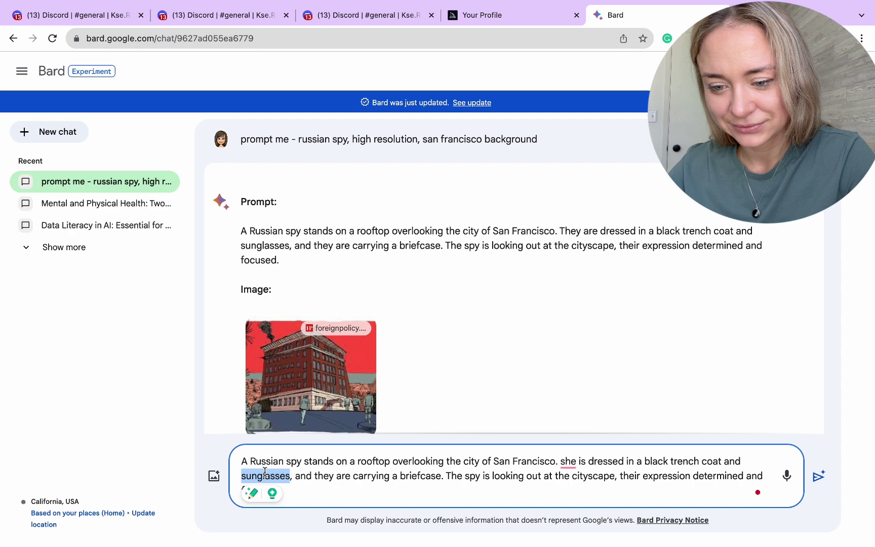
key(BackSpace)
key(BackSpace)
key(BackSpace)
key(BackSpace)
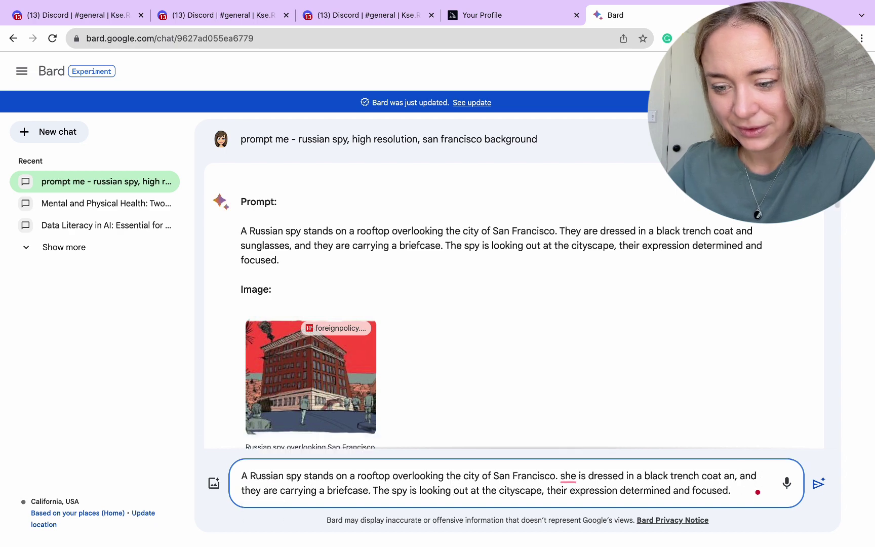
key(BackSpace)
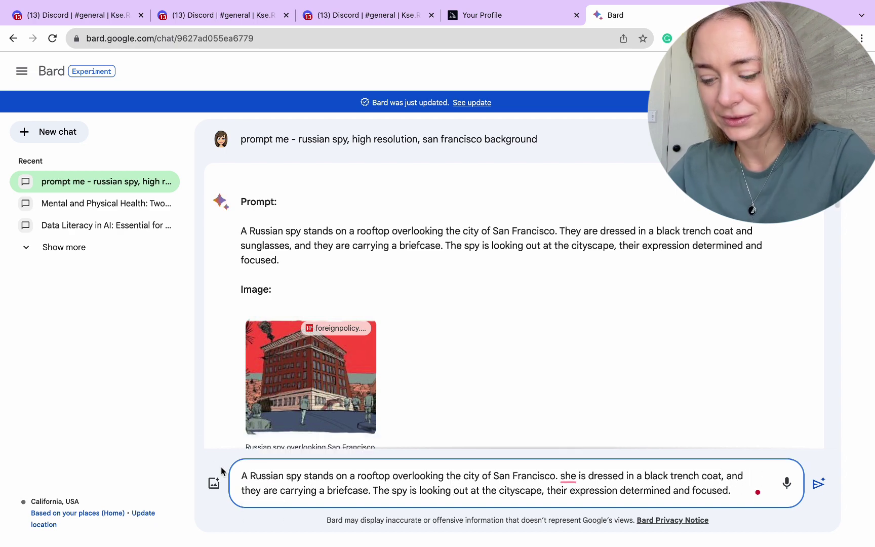
- Insert "blond and" before "dressed" and delete "they are" before "carrying a briefcase"
text(blond )
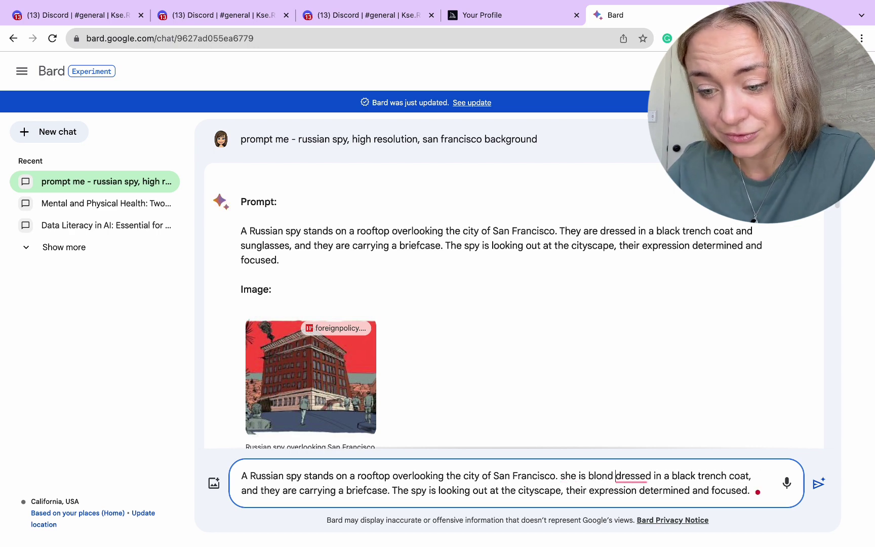
text(and)
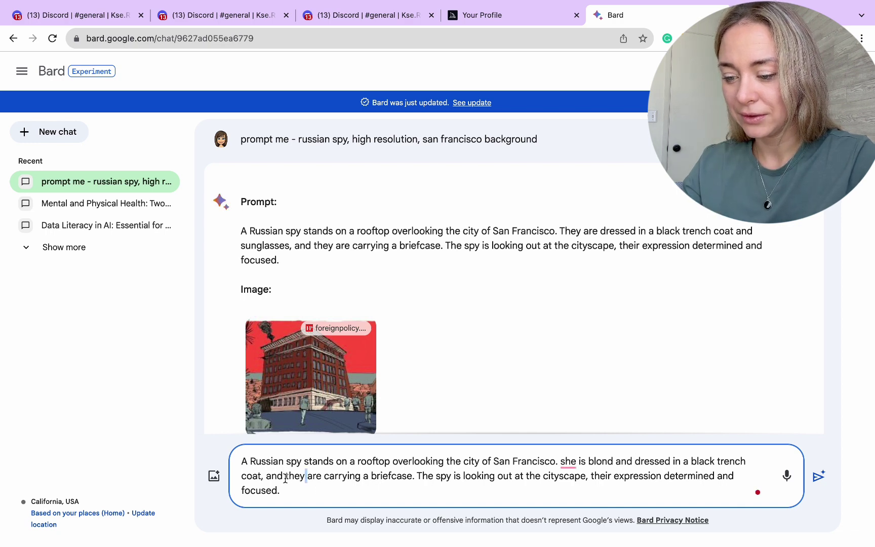
drag(326, 477, 286, 476)
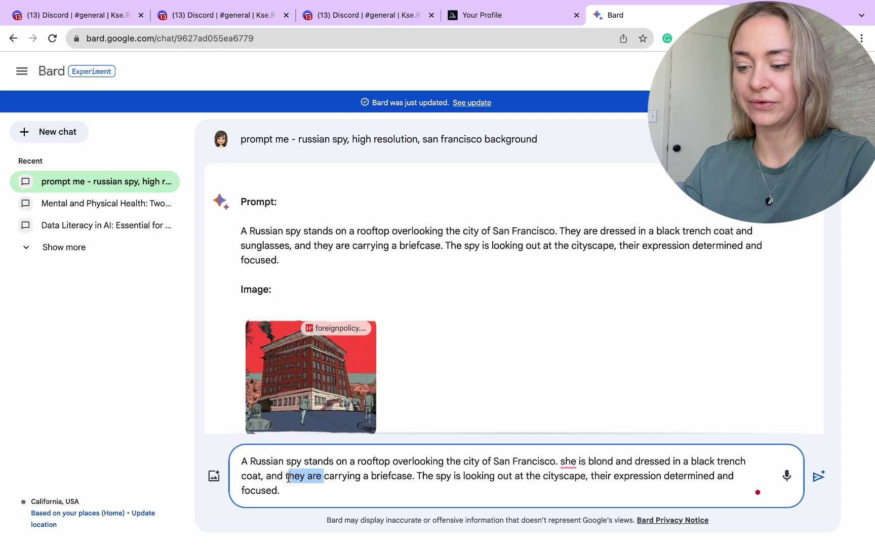
key(BackSpace)
key(BackSpace)
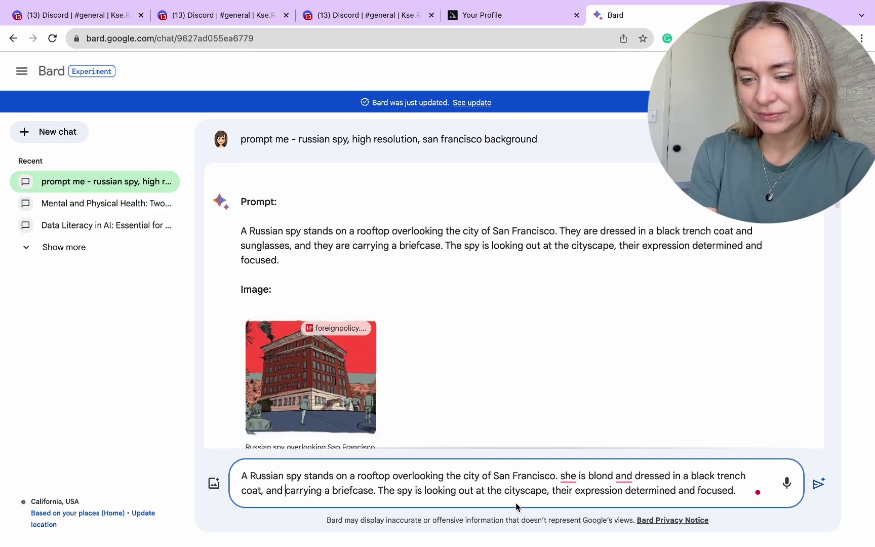
- Replace the prompt's last sentence, about the spy looking at the cityscape, with "San Francisco background"
drag(377, 490, 776, 489)
key(BackSpace)
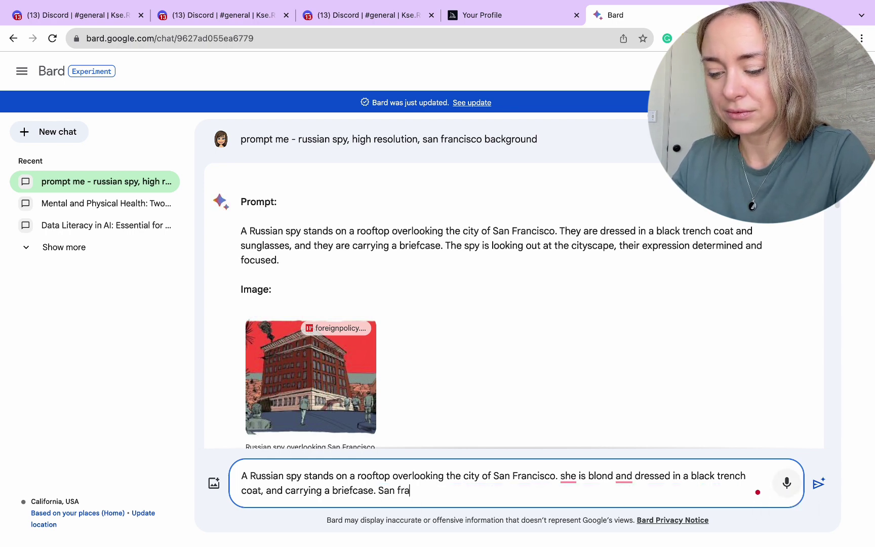
text(San francisco background)
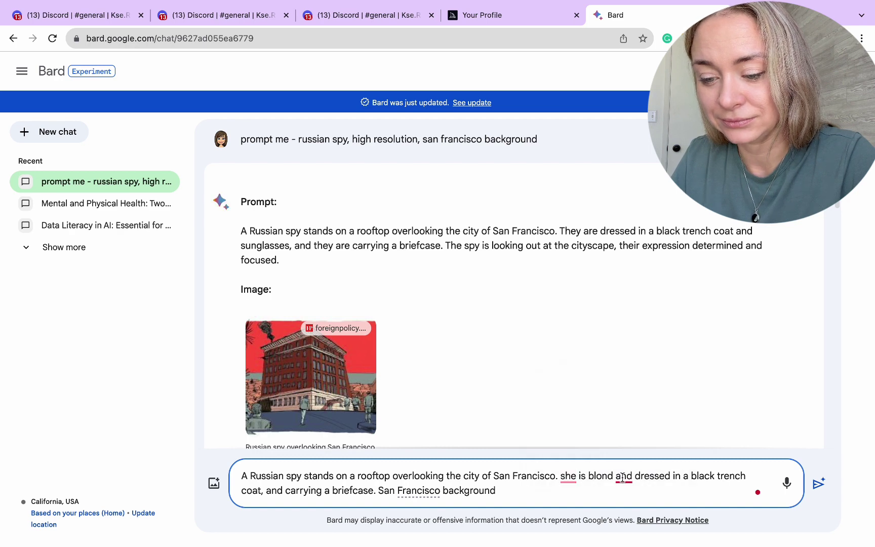
mouse_move(623, 477)
click(633, 421)
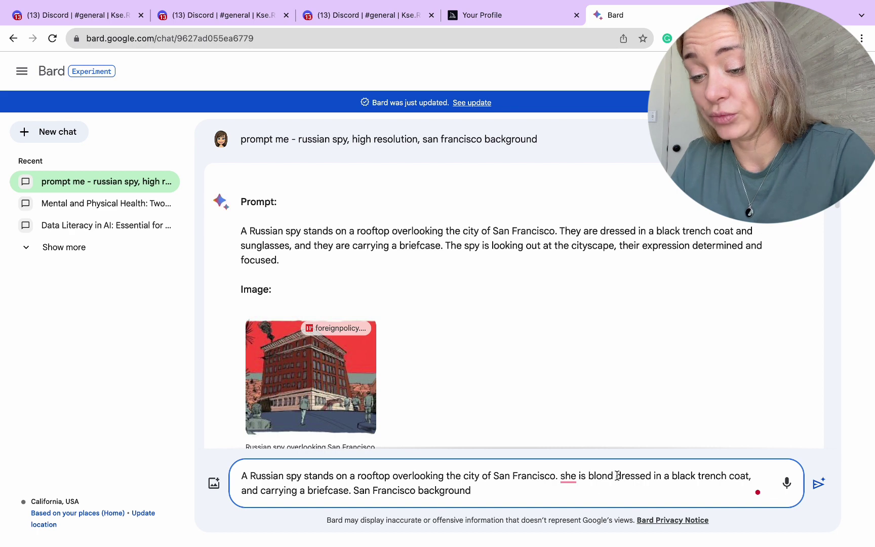
text(and)
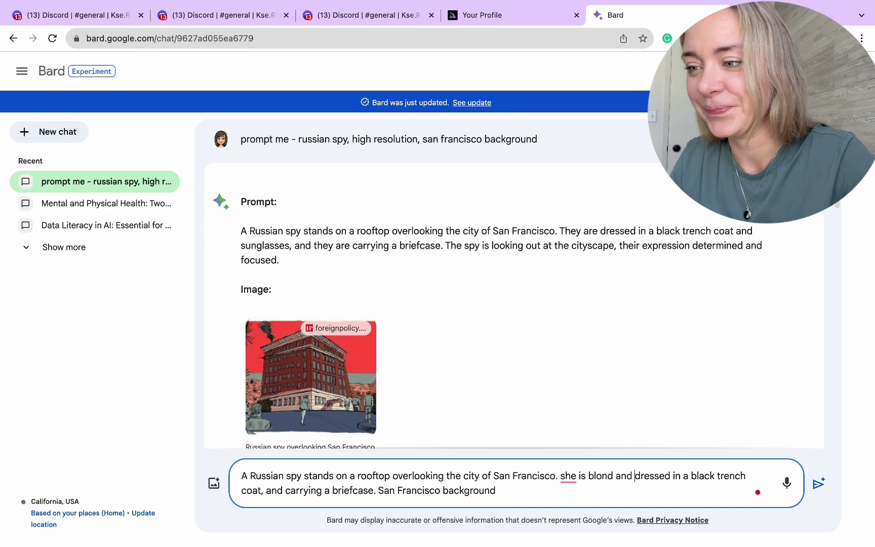
- Copy the whole edited prompt into the waiting /imagine command in Discord's general channel and submit it
triple_click(525, 494)
key(super+c)
click(210, 14)
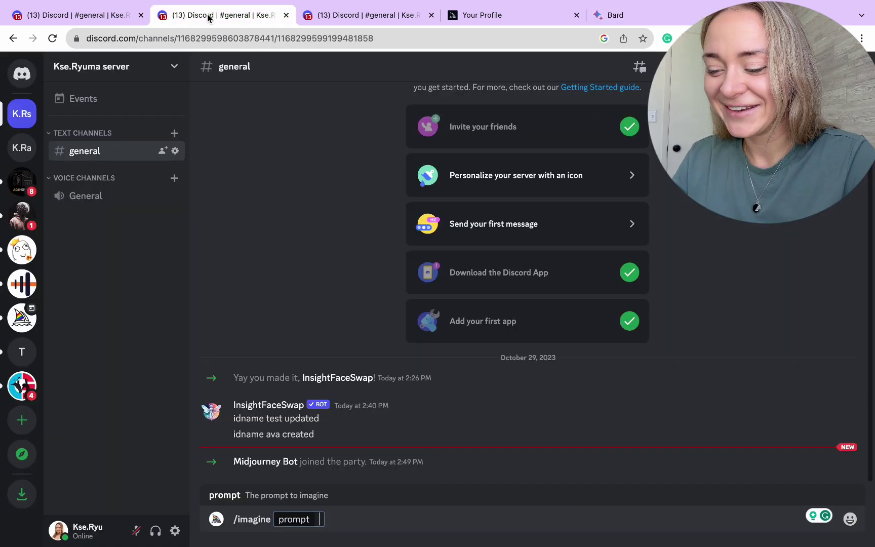
key(super+v)
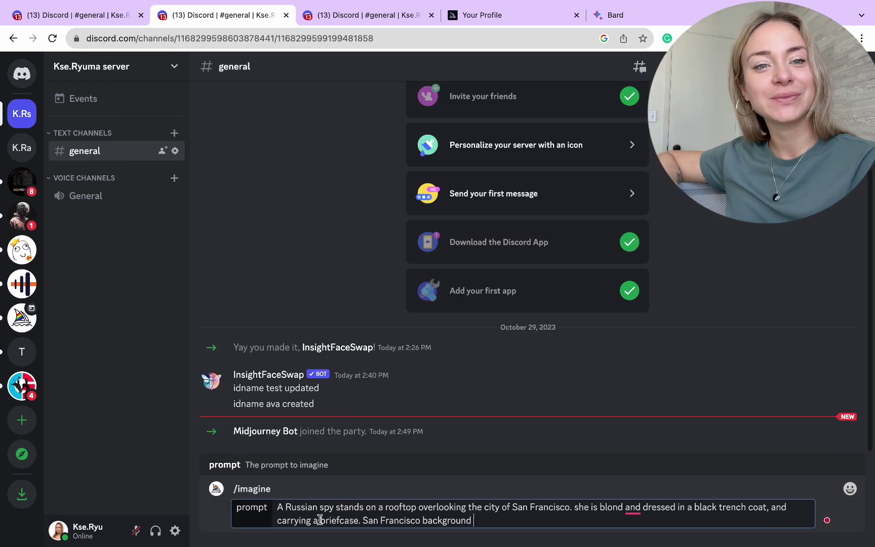
key(Return)
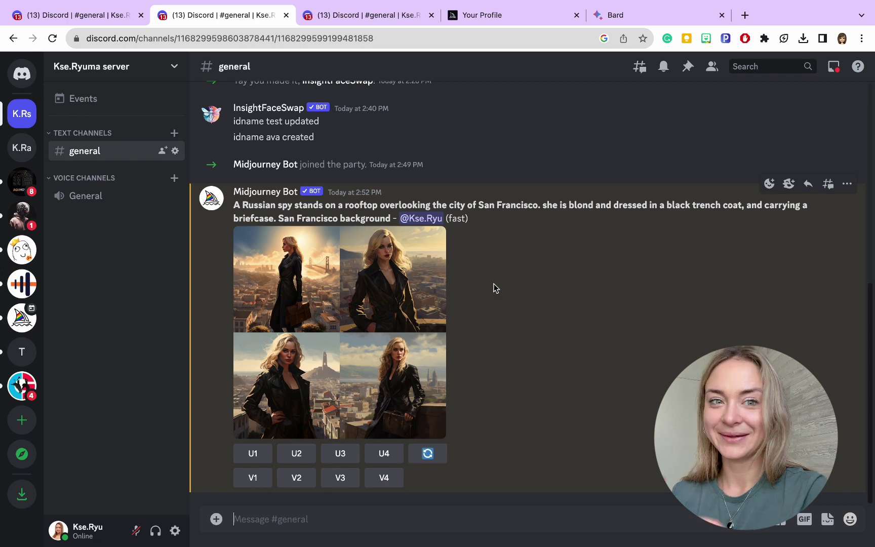
- Enlarge the generated four-image grid and examine the spy portraits up close
click(295, 275)
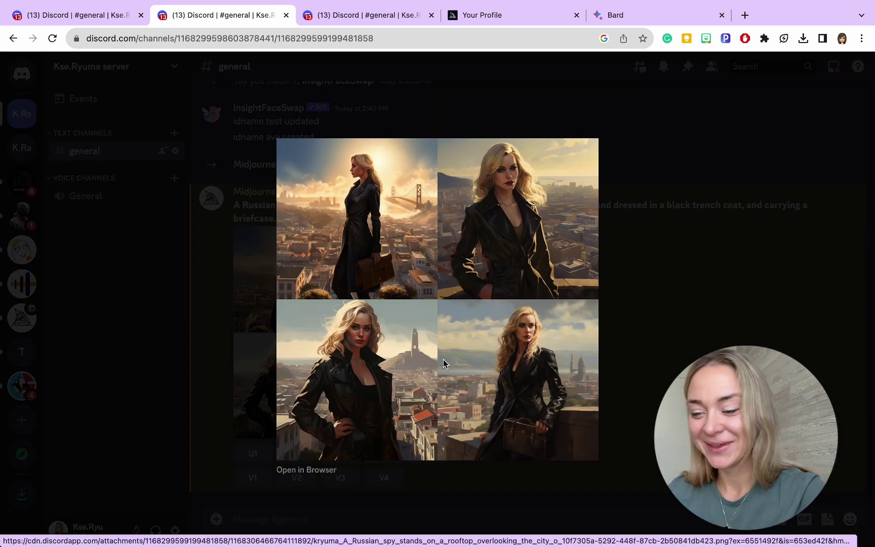
scroll(443, 359, up, 5)
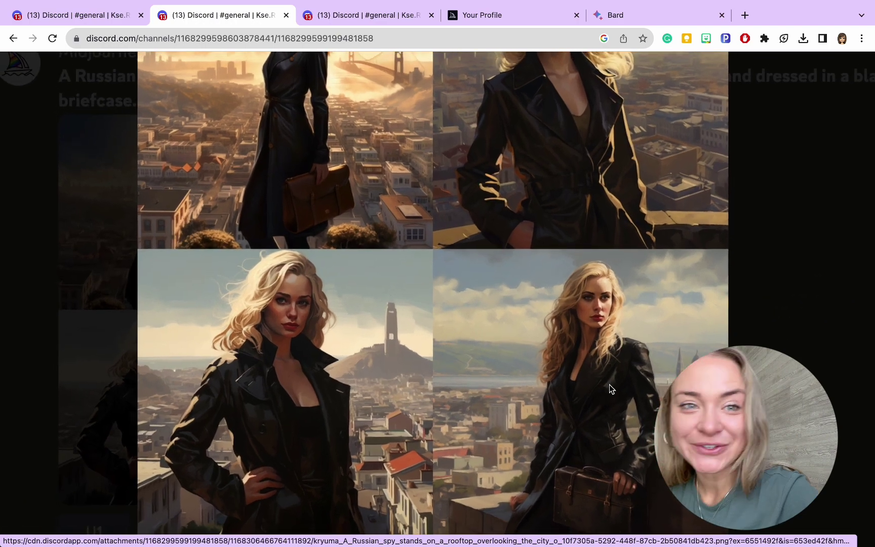
scroll(617, 383, down, 2)
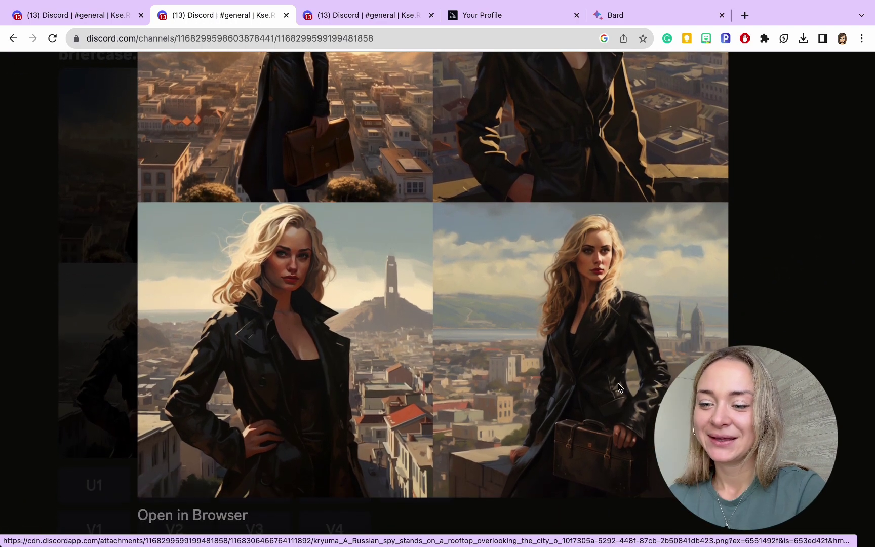
- Look over the upper portraits of the enlarged spy grid and close the enlarged view
scroll(618, 383, up, 4)
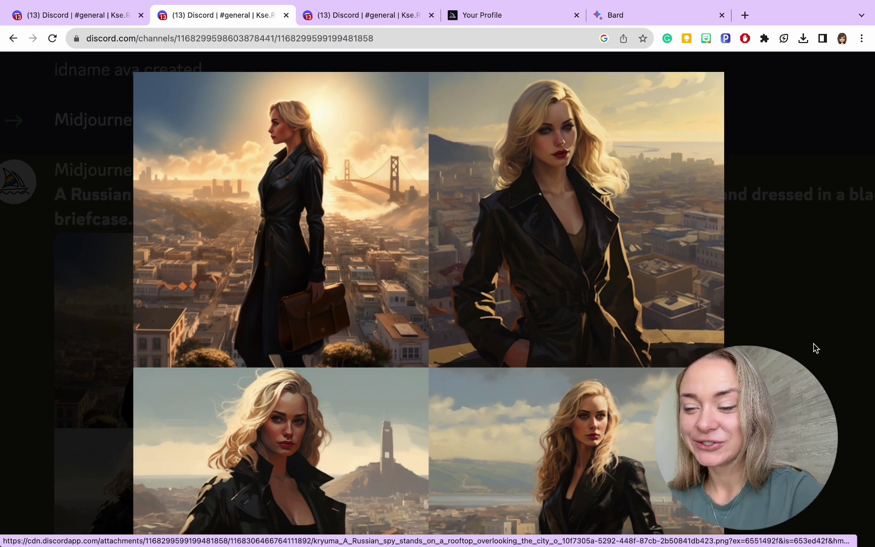
click(813, 343)
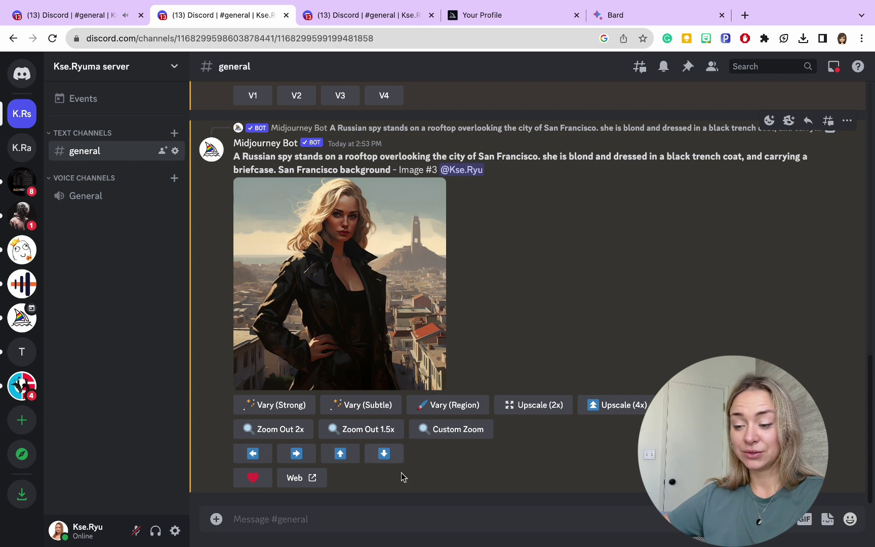
- Run the INSwapper app on the upscaled Image #3 of the Russian spy in the general channel
scroll(354, 456, up, 7)
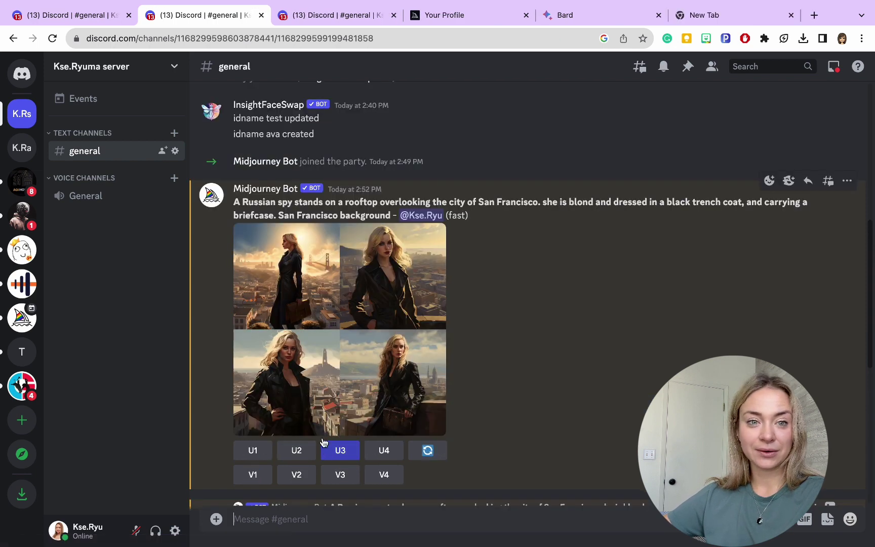
scroll(324, 405, down, 2)
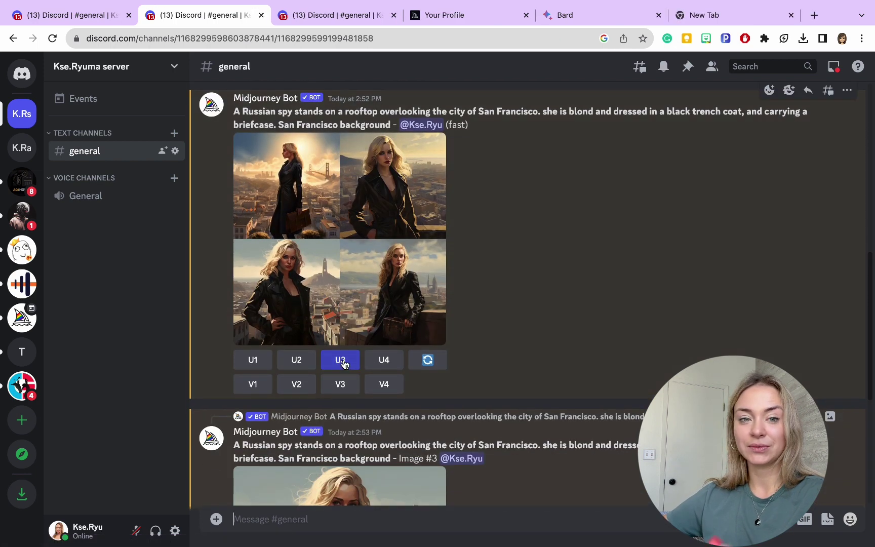
scroll(343, 371, down, 5)
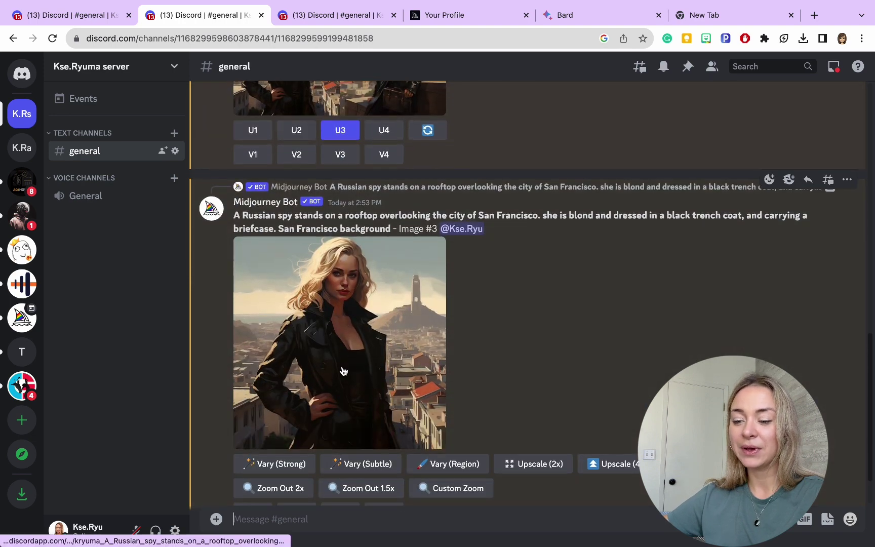
scroll(385, 326, down, 1)
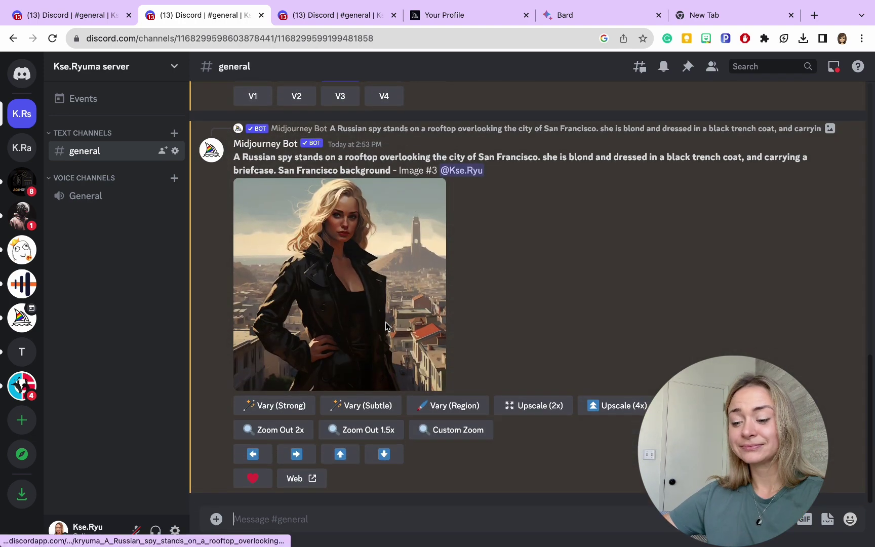
right_click(385, 325)
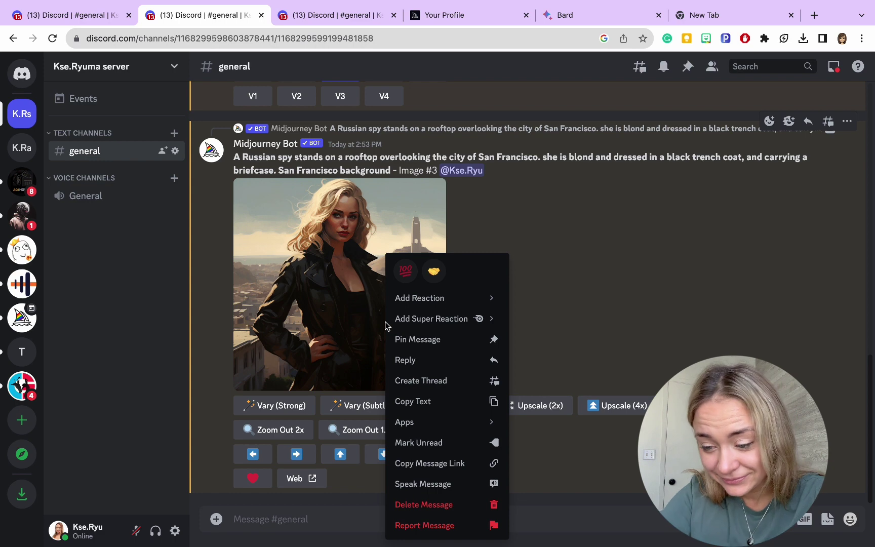
mouse_move(466, 417)
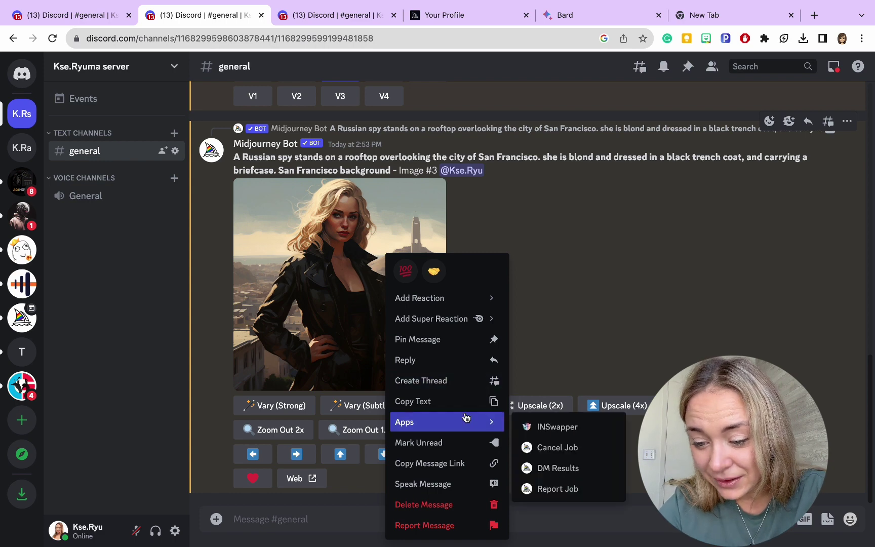
click(545, 430)
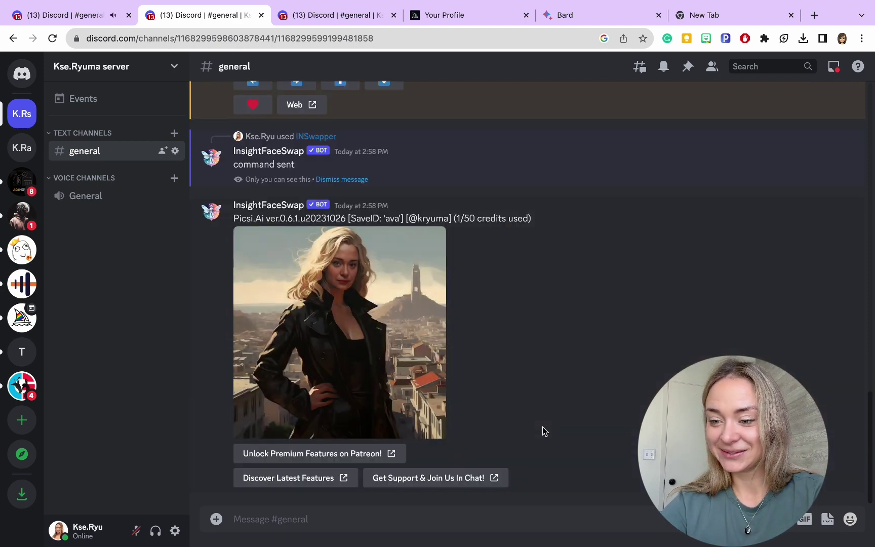
- Enlarge the face-swapped Image #3, examine the spy's face up close, and close the enlarged view
click(314, 317)
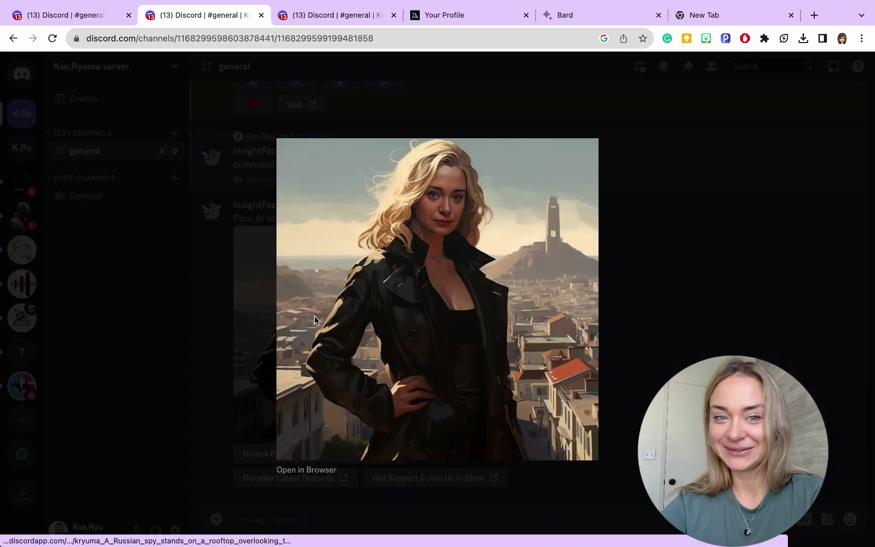
click(447, 212)
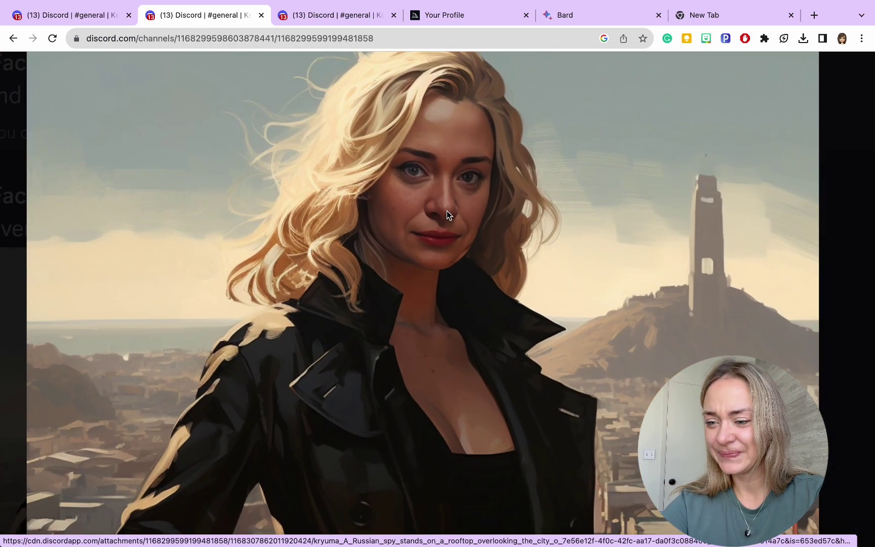
click(446, 211)
click(691, 263)
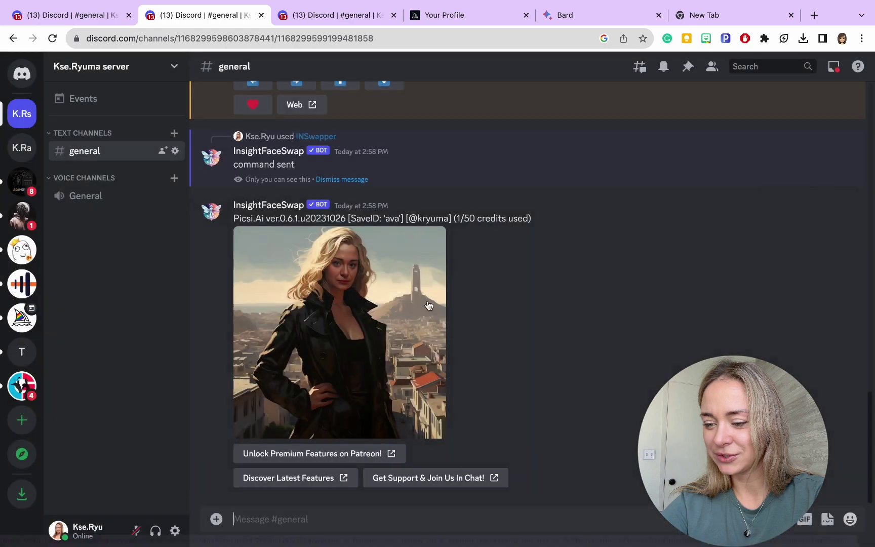
- Upscale the first image of the Midjourney four-image spy grid
scroll(396, 283, down, 10)
scroll(397, 286, up, 4)
scroll(396, 286, down, 2)
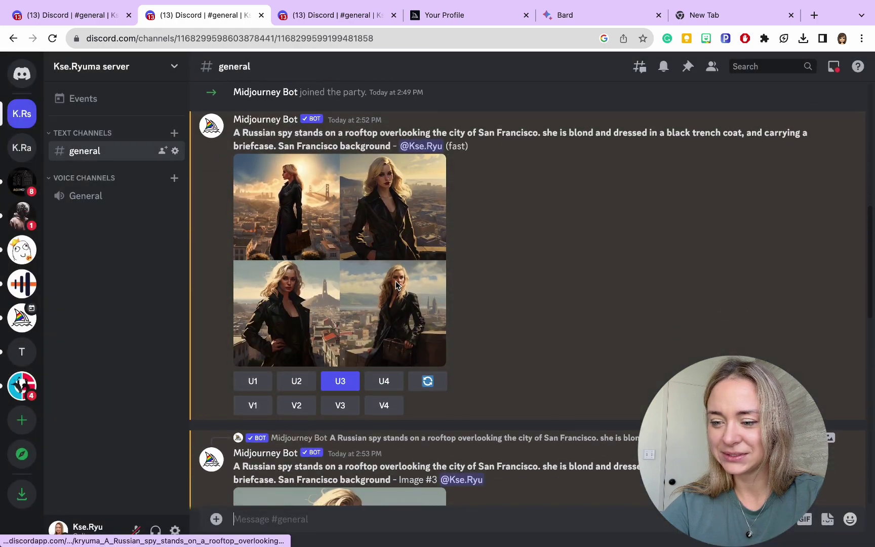
click(249, 388)
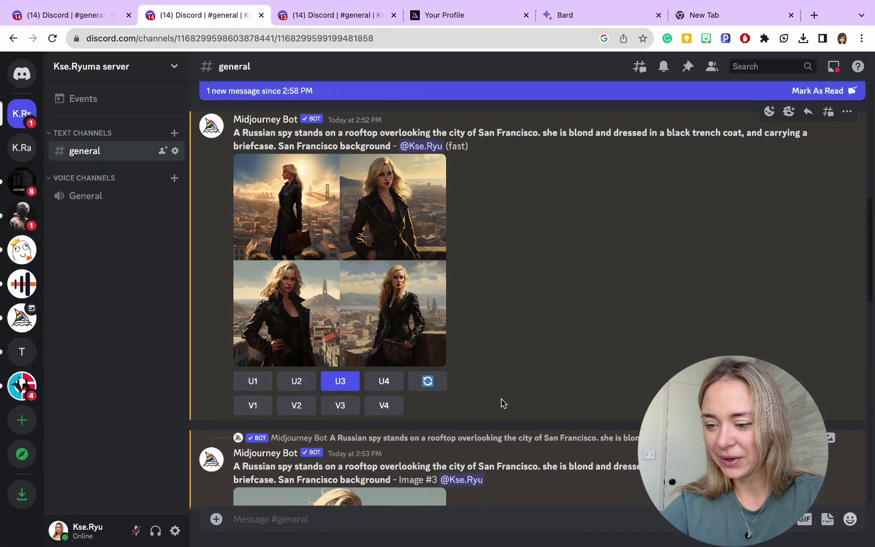
- Run the INSwapper app on the upscaled Image #1, then view the face-swapped result enlarged and close it
scroll(501, 403, down, 20)
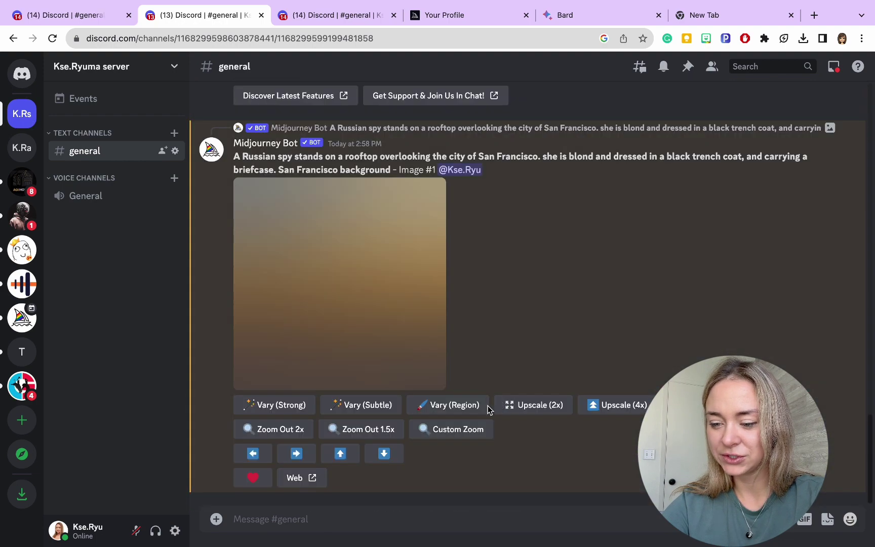
right_click(353, 276)
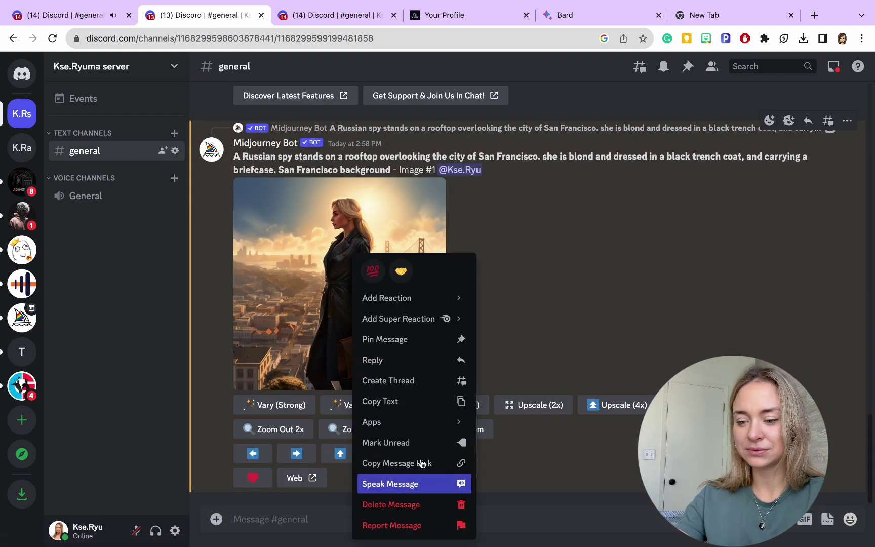
mouse_move(448, 423)
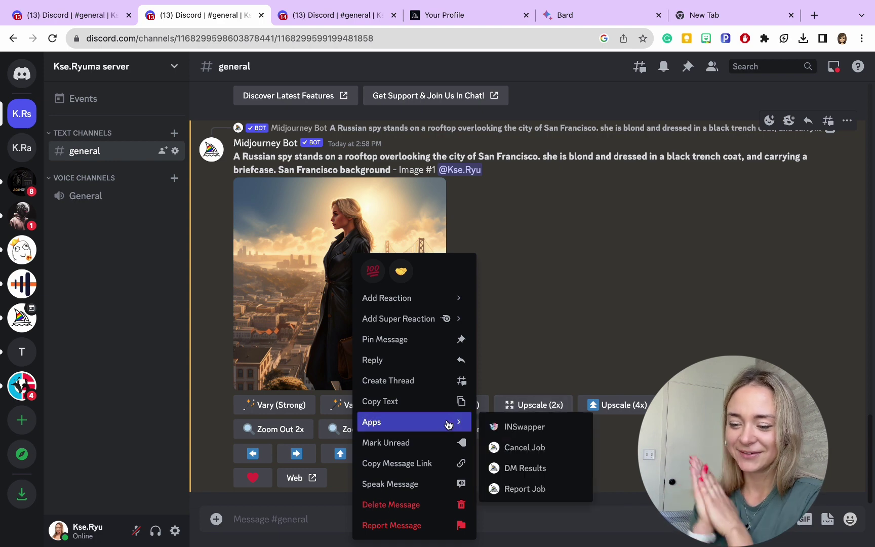
click(501, 426)
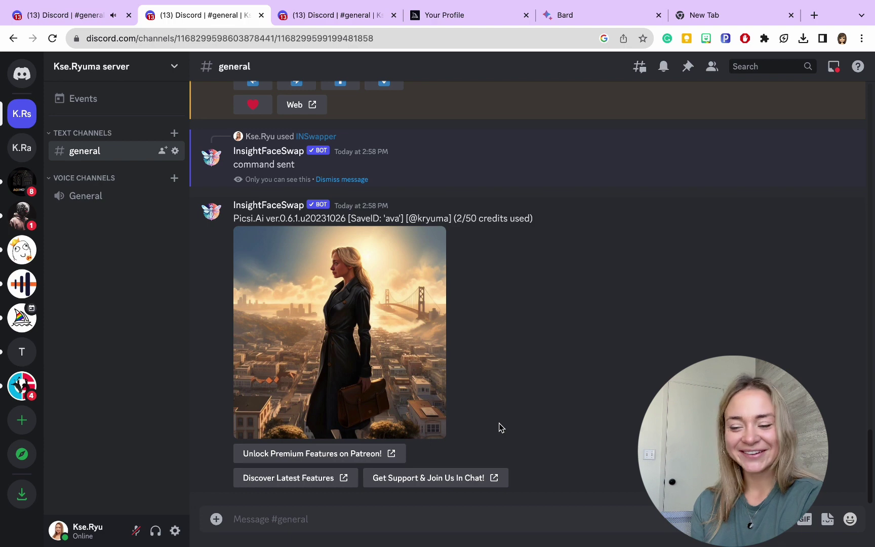
click(380, 367)
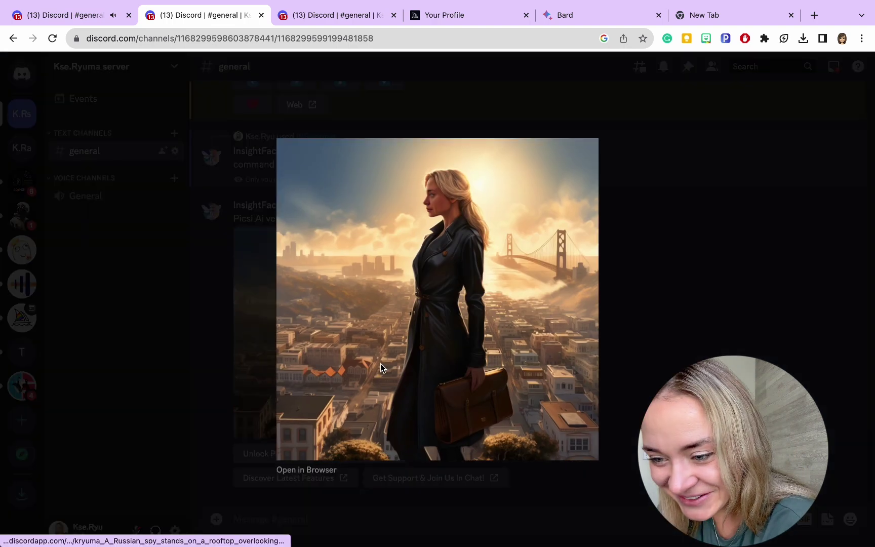
click(681, 349)
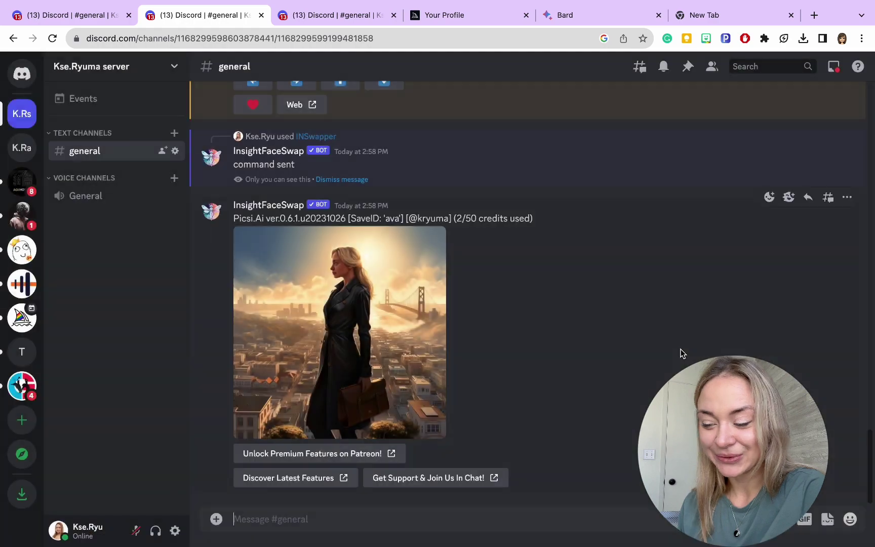
- Upload the Margot Robbie Vogue cover image from the Downloads folder and post it in the general channel
click(215, 519)
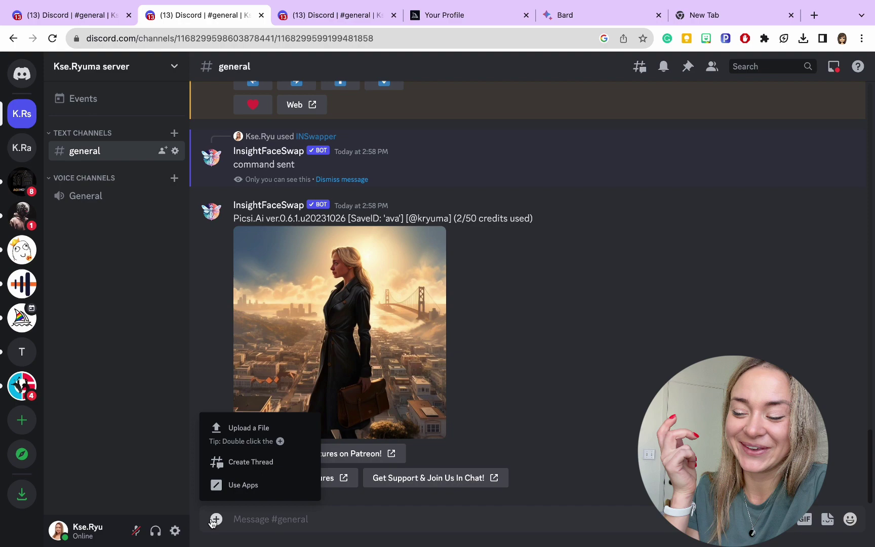
click(248, 443)
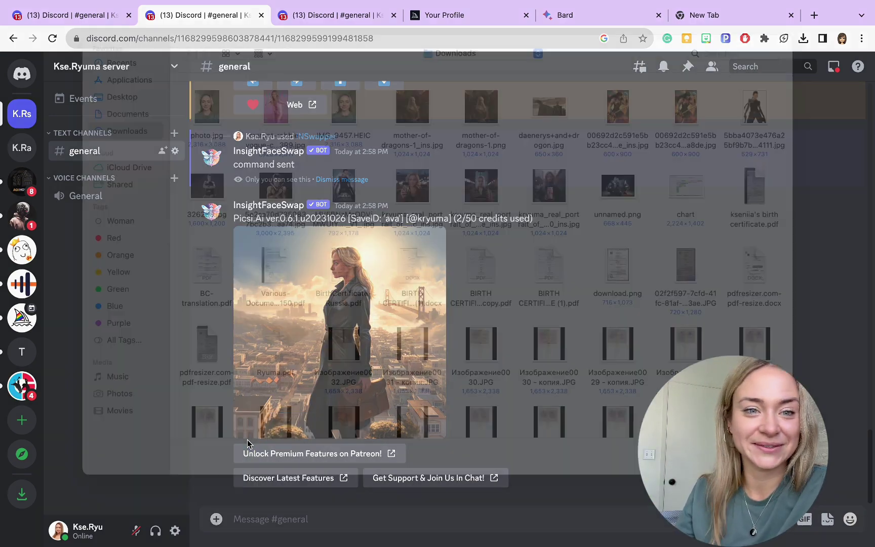
click(277, 119)
double_click(277, 119)
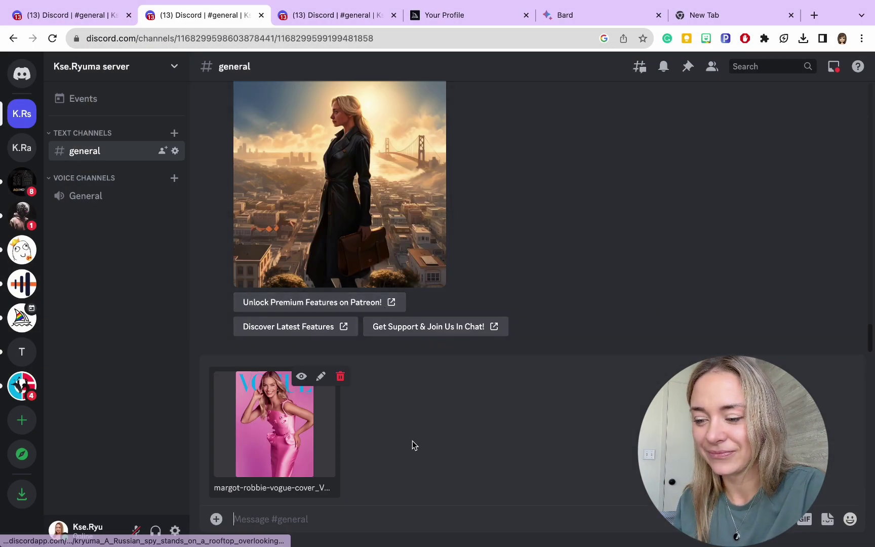
key(Return)
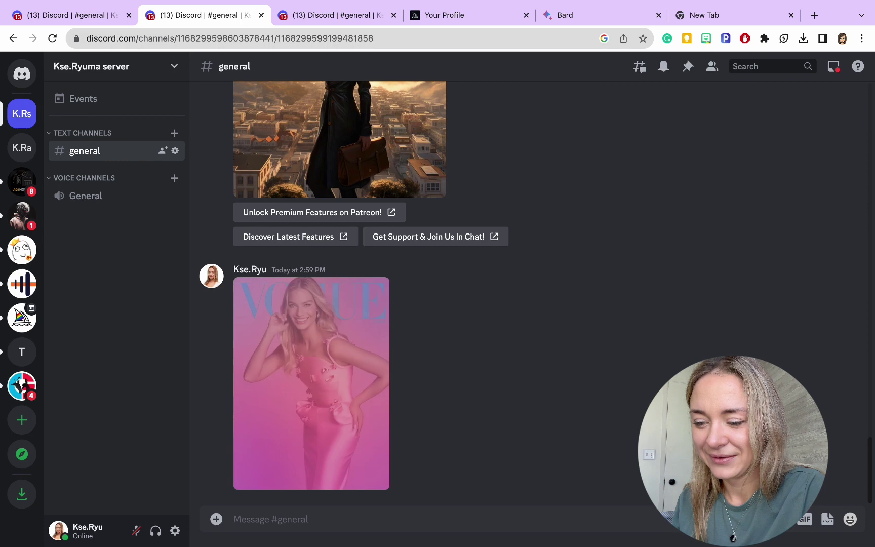
- Run the INSwapper app on the posted Vogue cover and enlarge the face-swapped result
right_click(346, 385)
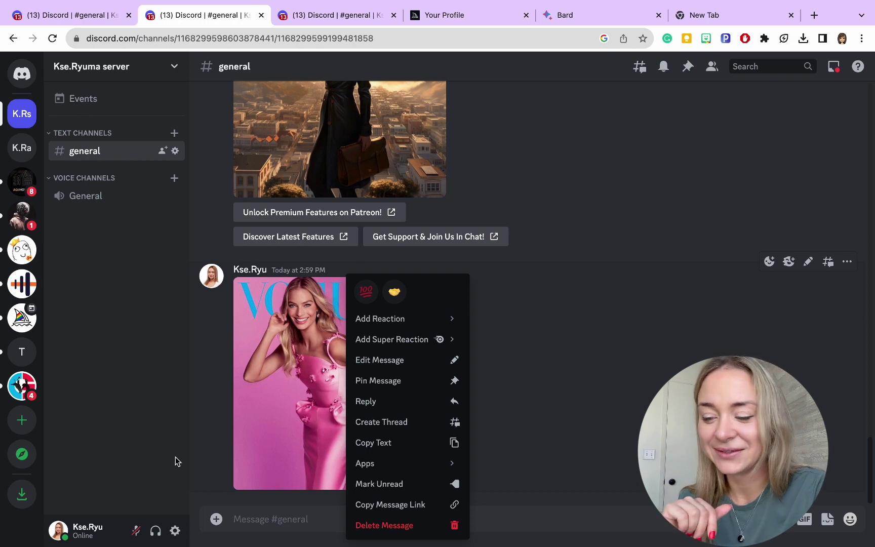
click(240, 527)
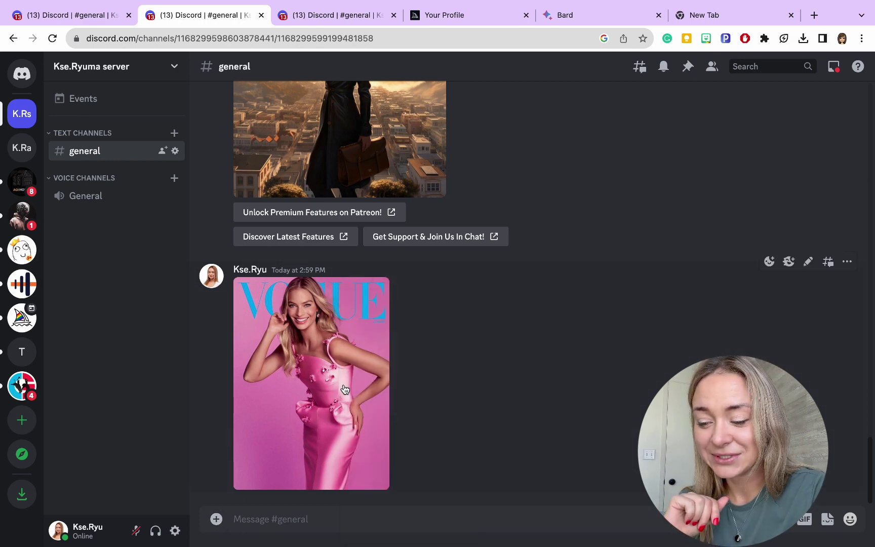
right_click(357, 358)
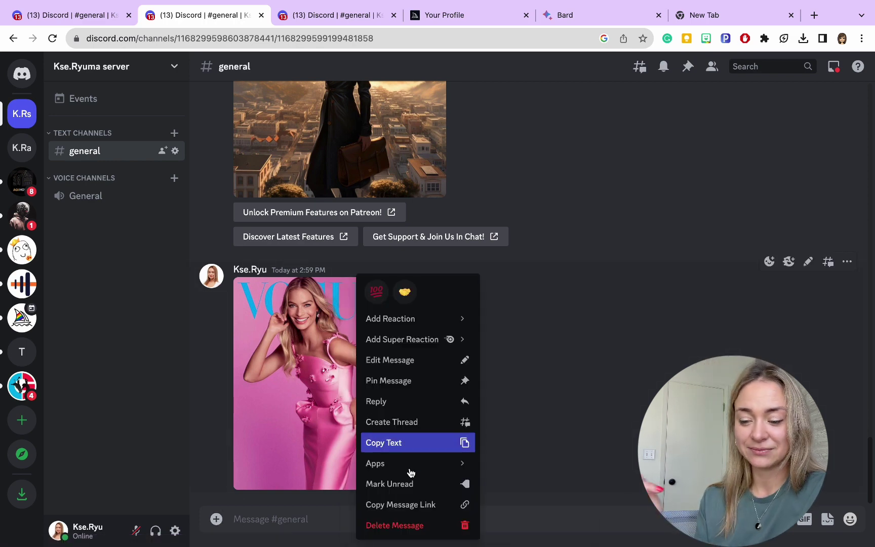
mouse_move(411, 468)
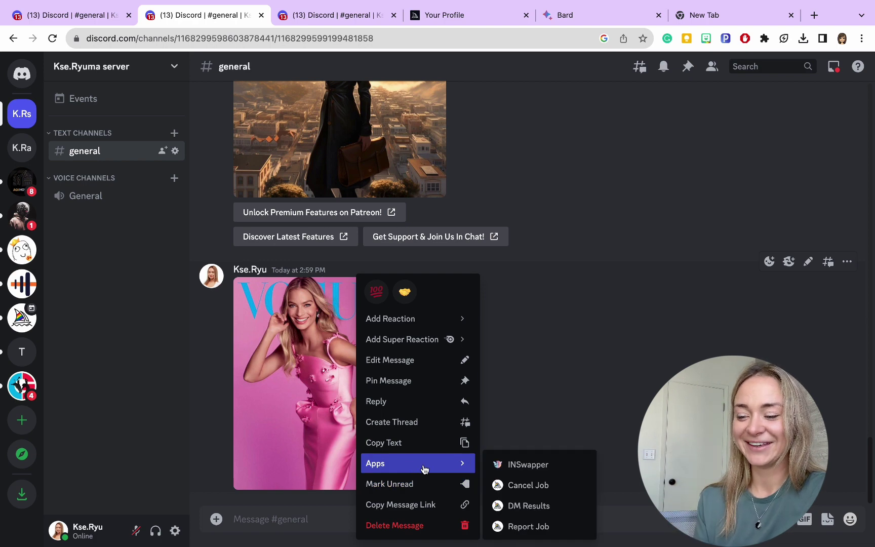
click(521, 473)
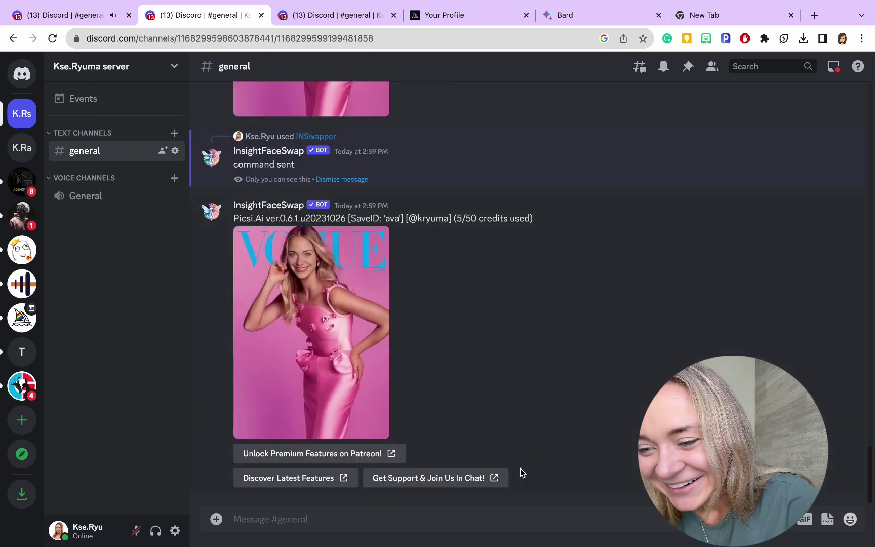
click(368, 350)
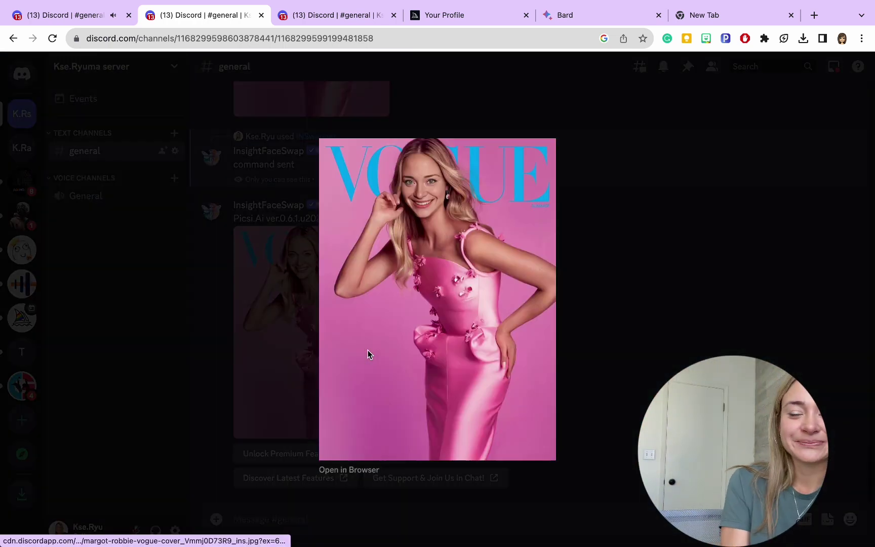